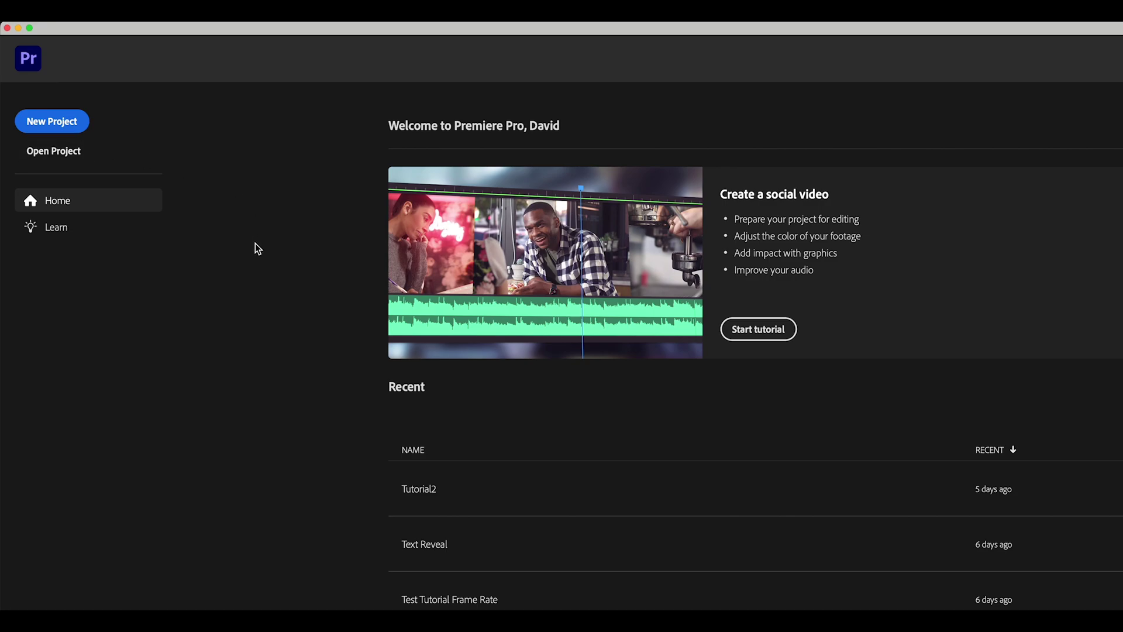
# Start a new project from the Premiere Pro home screen
pyautogui.click(62, 124)
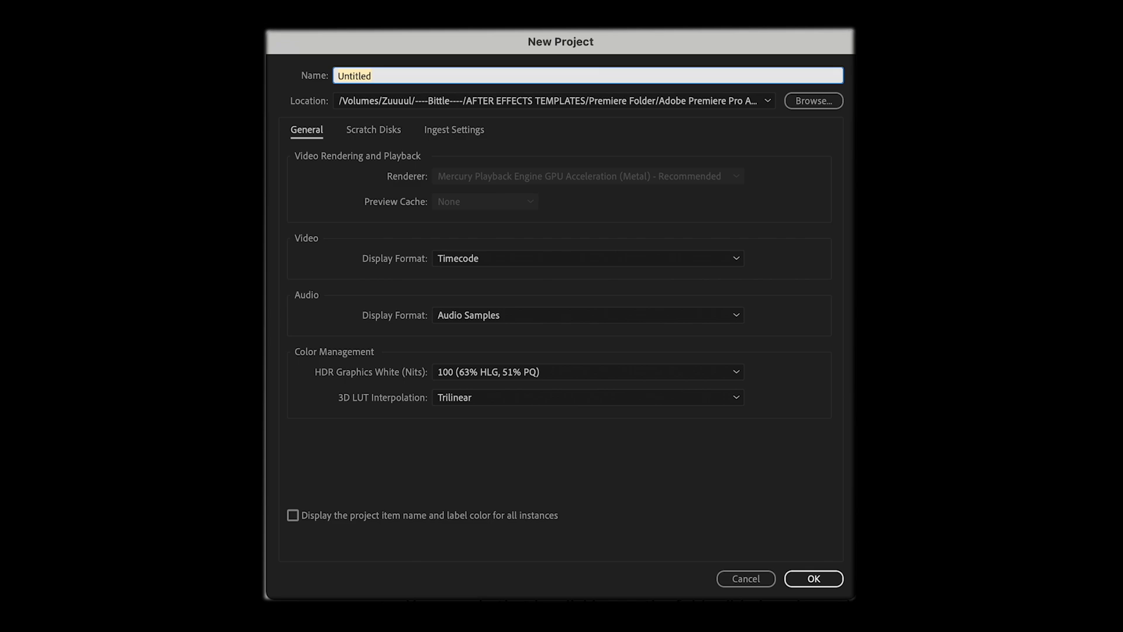
# Name the new project 'PREMIERE PRO BEGINNER TUTORIAL' and create it
pyautogui.write('PREMIERE PRO BEGINNER TUTORIAL')
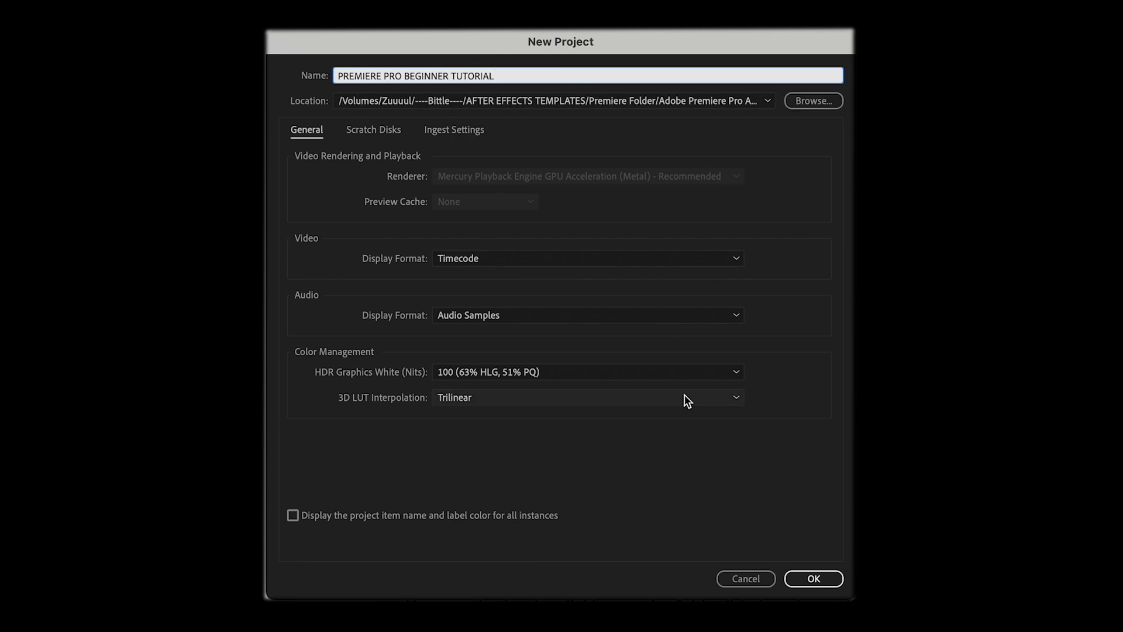
pyautogui.click(813, 578)
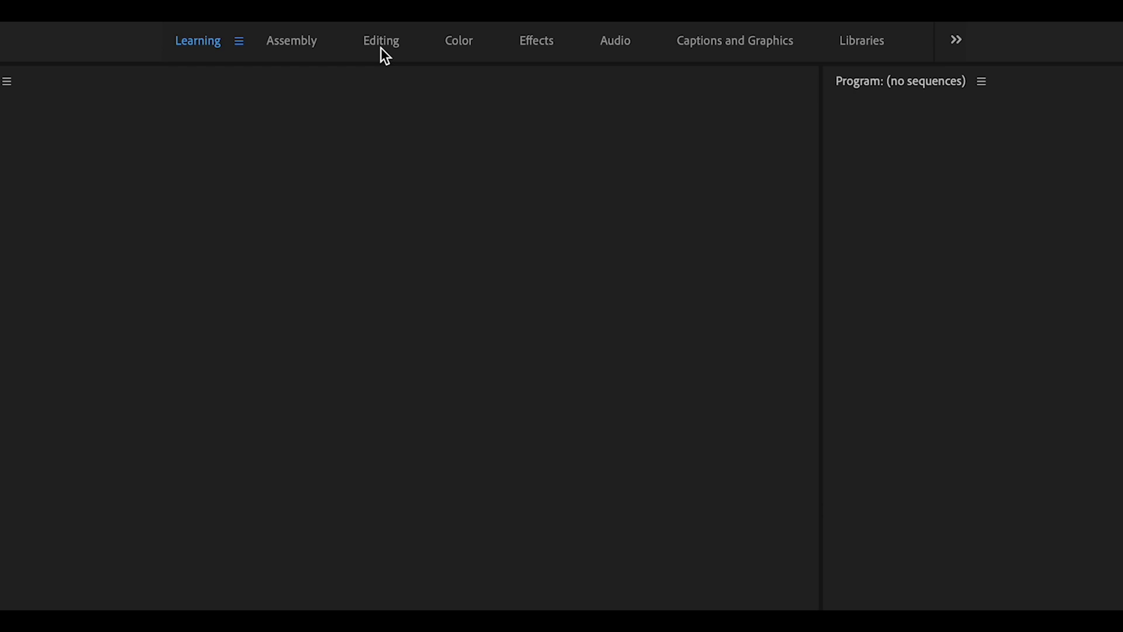
# Apply the Editing workspace layout from the workspace tab and the Workspaces menu
pyautogui.click(381, 47)
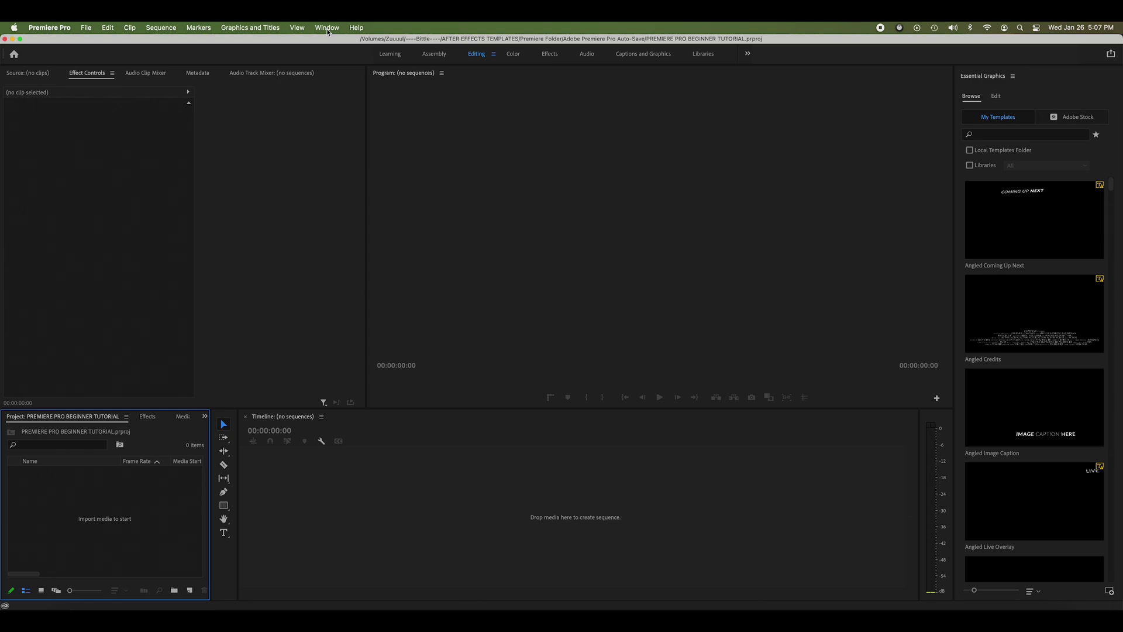
pyautogui.click(326, 28)
pyautogui.moveTo(326, 43)
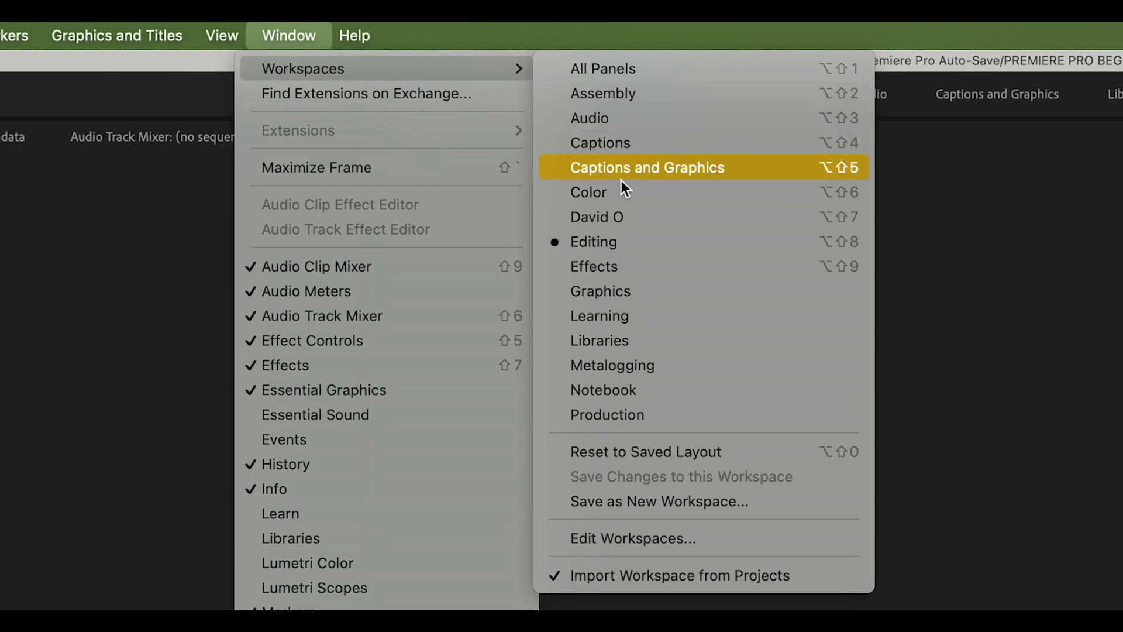
pyautogui.click(676, 253)
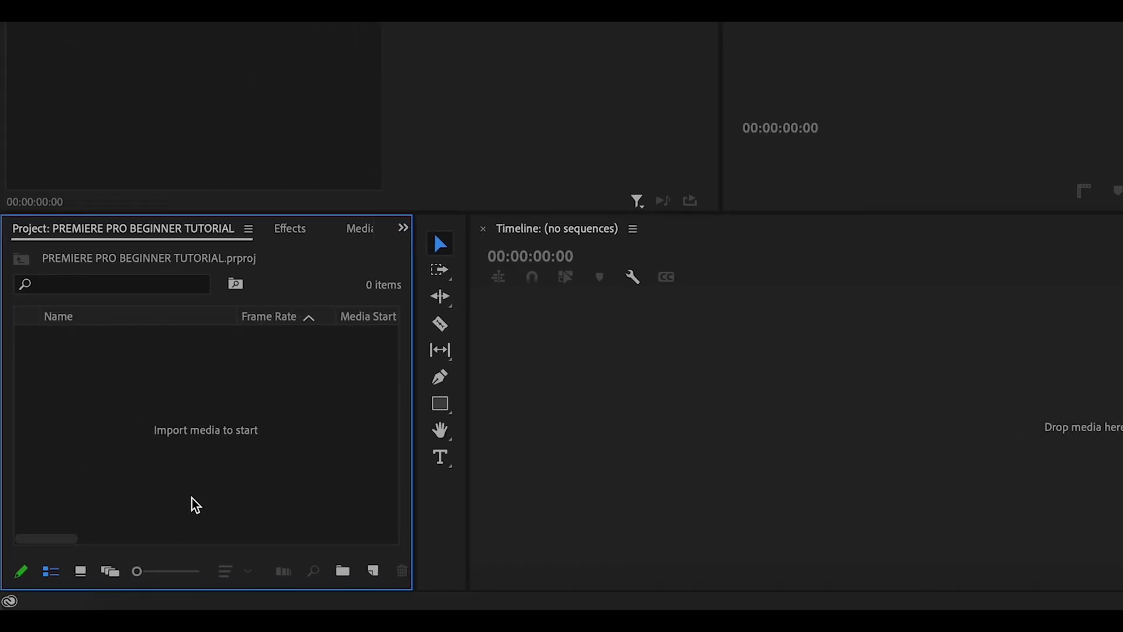
# Create a bin named ASSETS and try the icon, freeform and list views
pyautogui.click(343, 572)
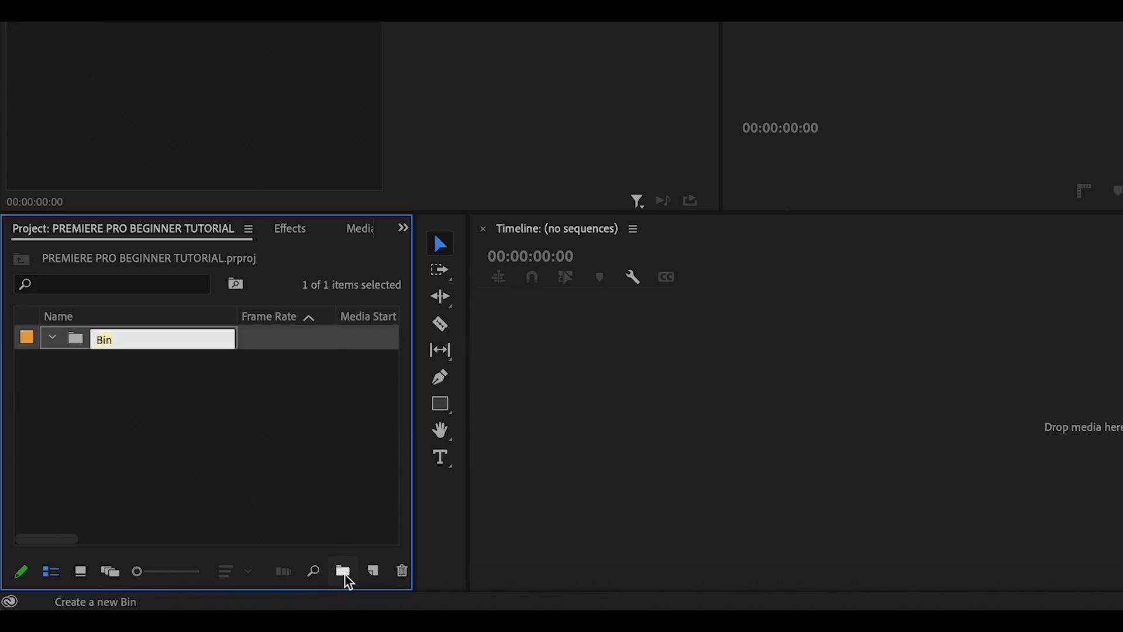
pyautogui.write('ASSETS')
pyautogui.click(294, 476)
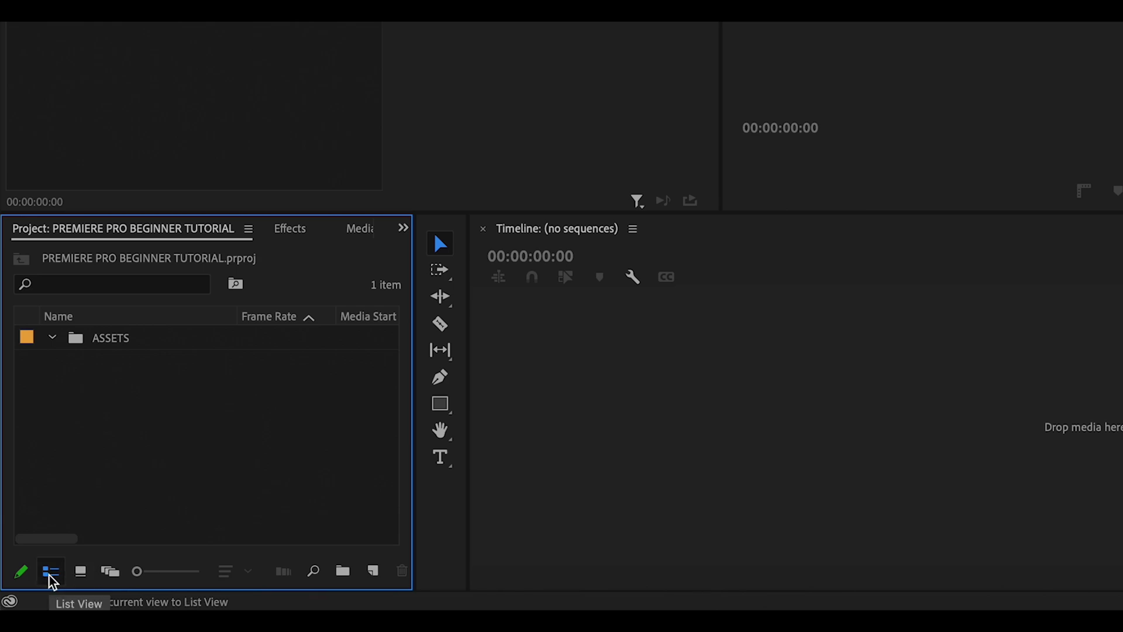
pyautogui.click(81, 572)
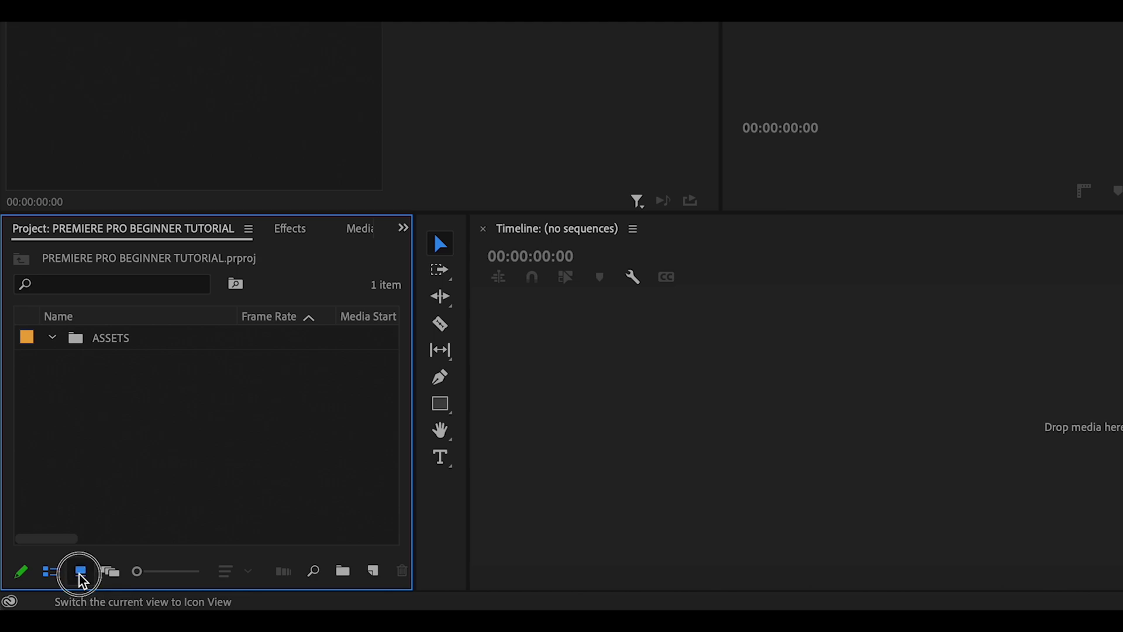
pyautogui.click(111, 572)
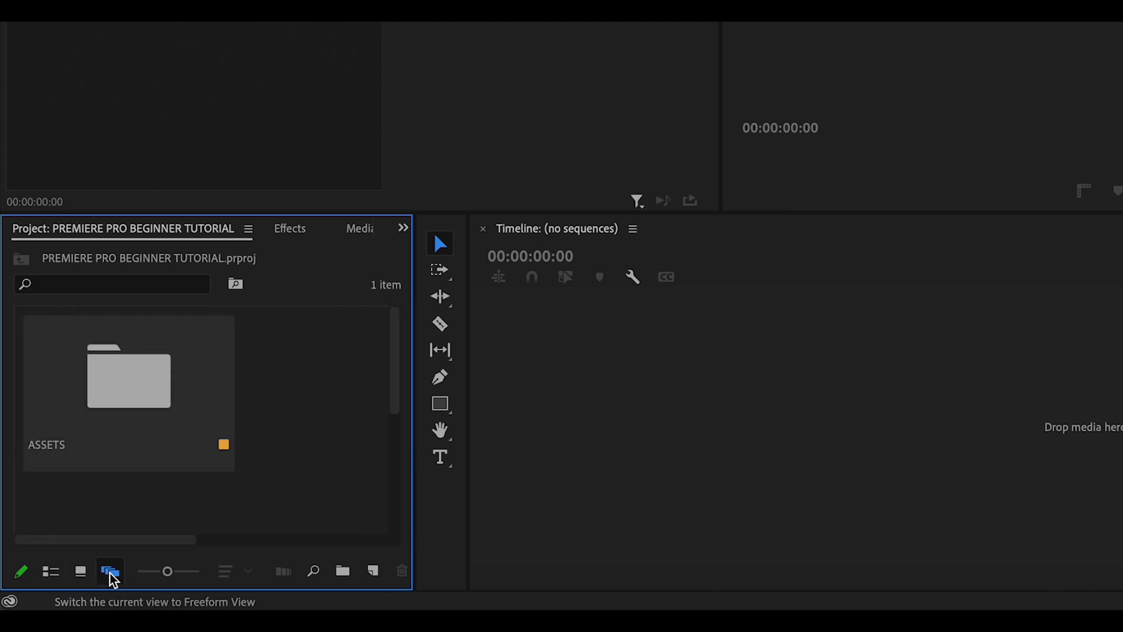
pyautogui.click(47, 572)
# Rename the ASSETS bin to FOOTAGE
pyautogui.click(113, 344)
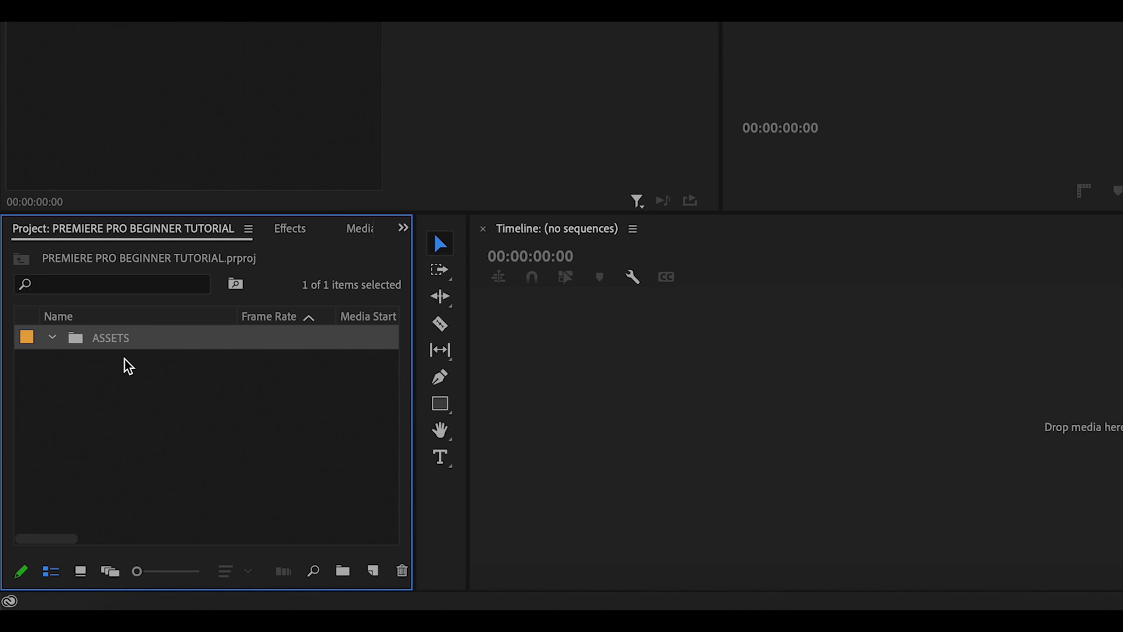
pyautogui.click(118, 340)
pyautogui.write('F')
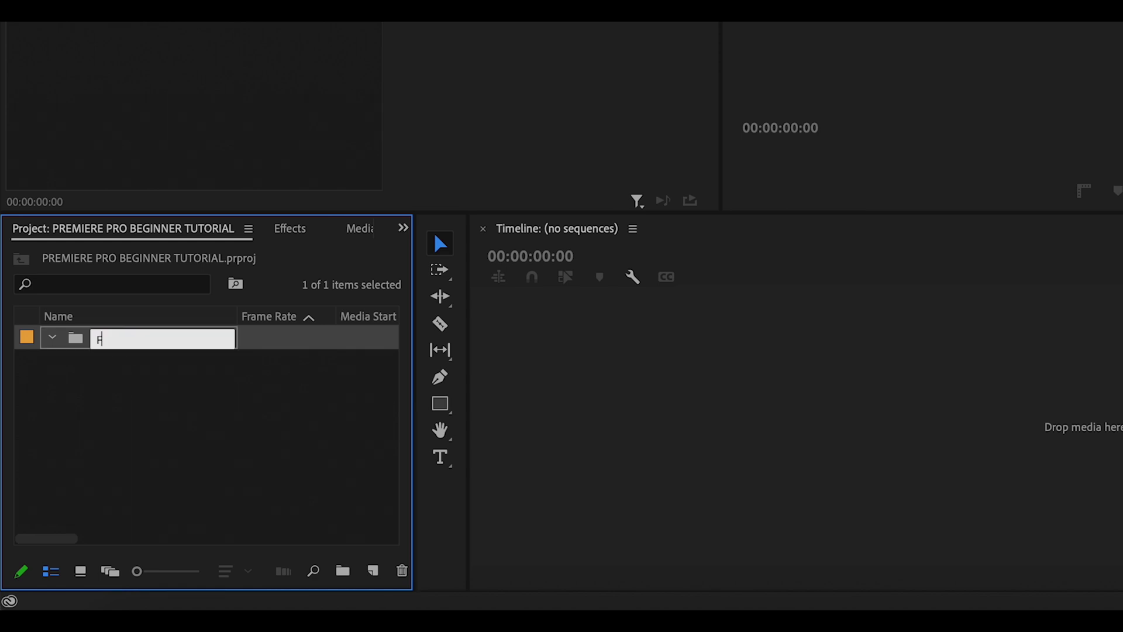
pyautogui.write('OOTAGE')
pyautogui.press('Return')
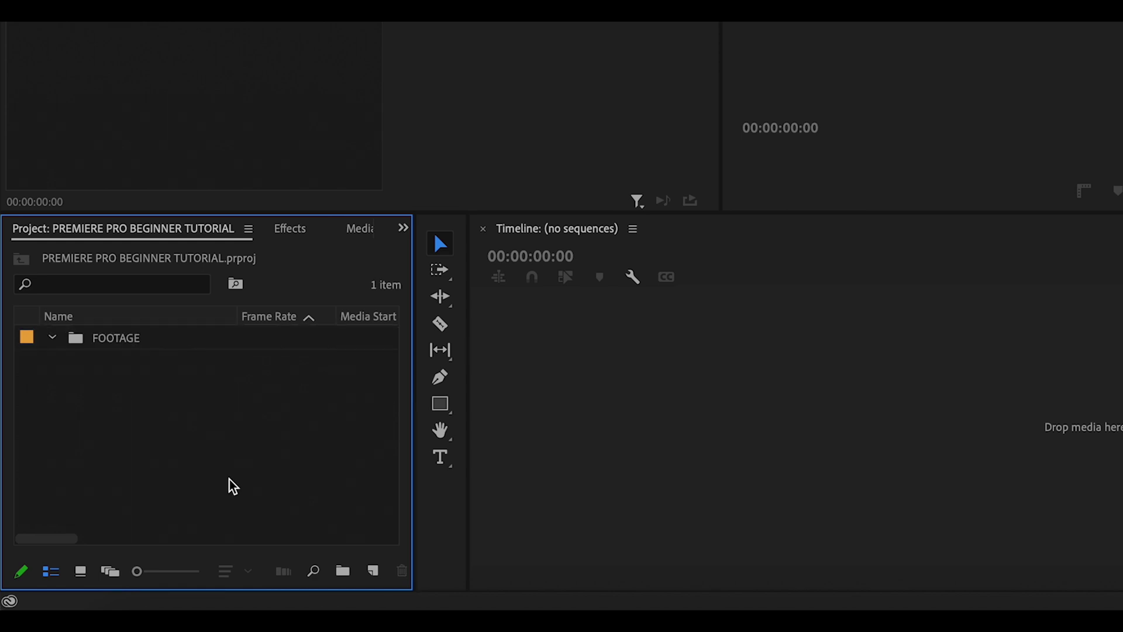
# Add two more bins named MUSIC and SFX
pyautogui.click(350, 575)
pyautogui.write('MUSIC')
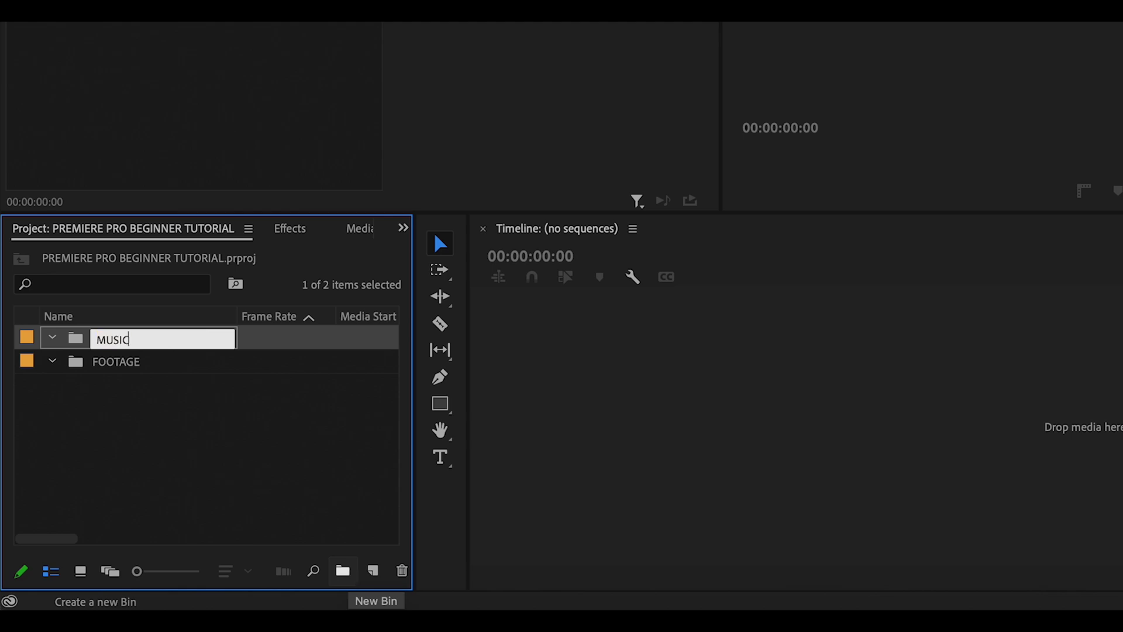
pyautogui.press('Tab')
pyautogui.click(313, 482)
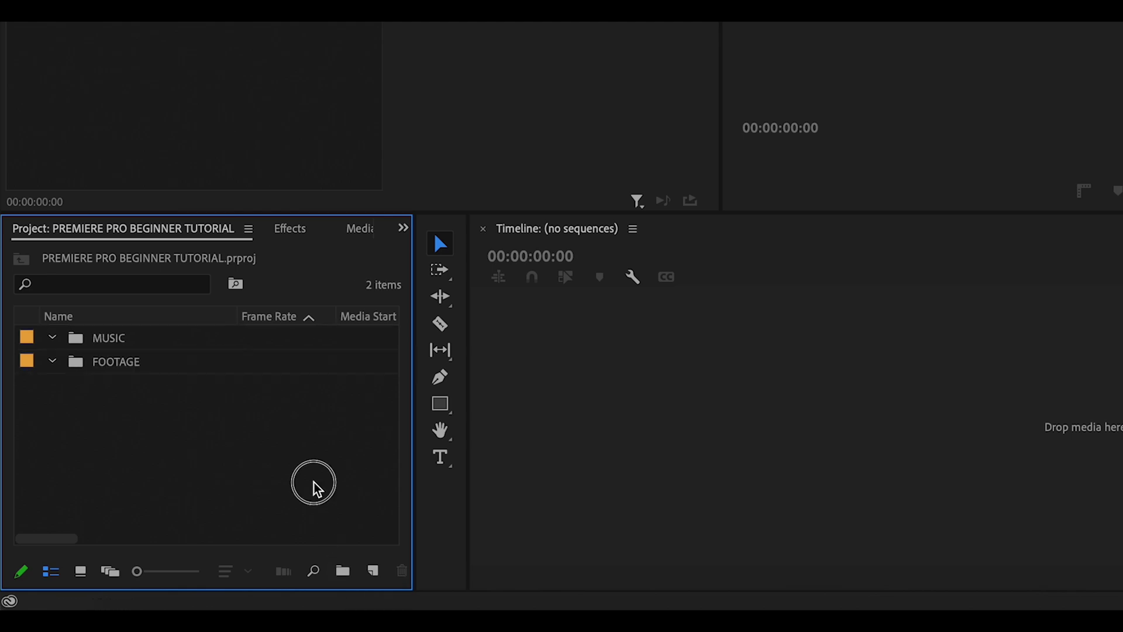
pyautogui.click(344, 574)
pyautogui.write('SFX')
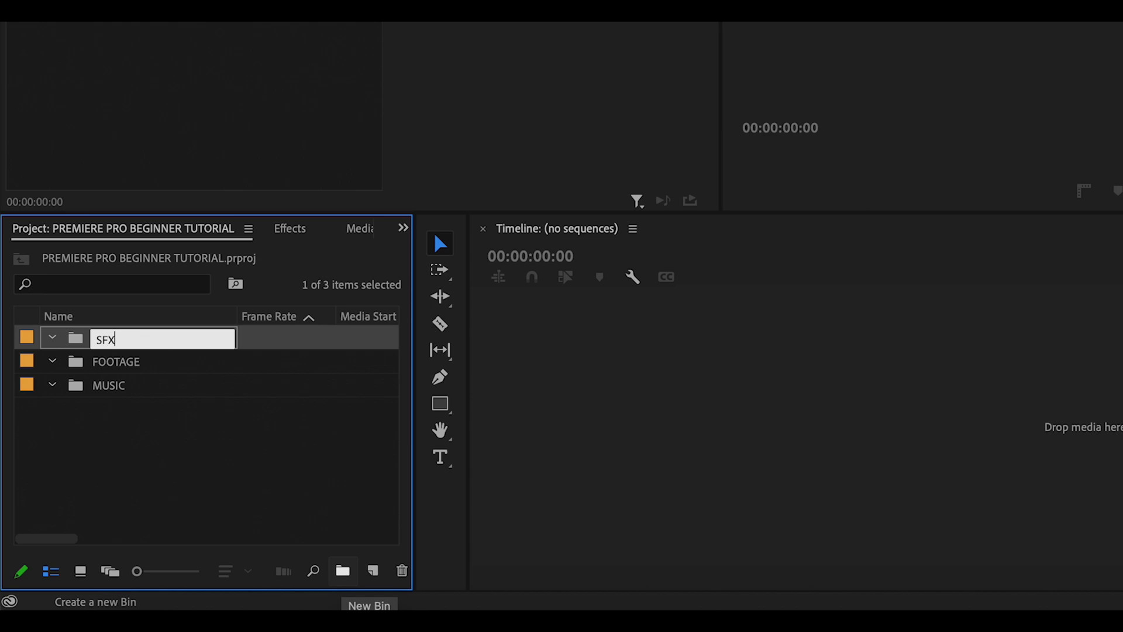
pyautogui.click(310, 505)
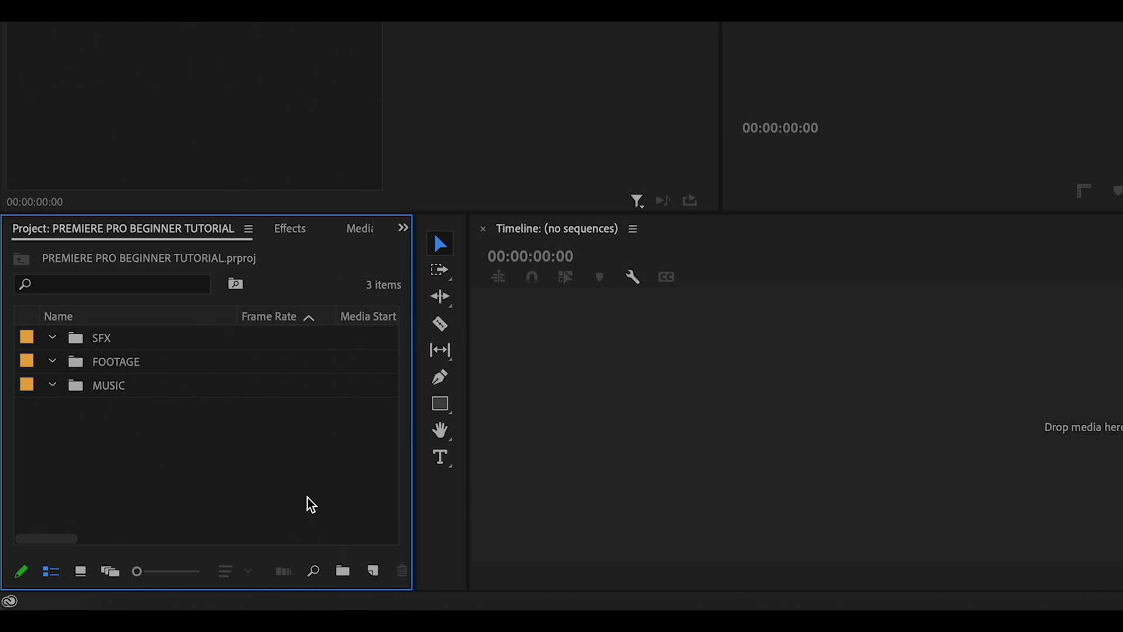
# Import the Desert, Storm and T-Rex mp4 clips from the T Rex folder into FOOTAGE
pyautogui.rightClick(175, 366)
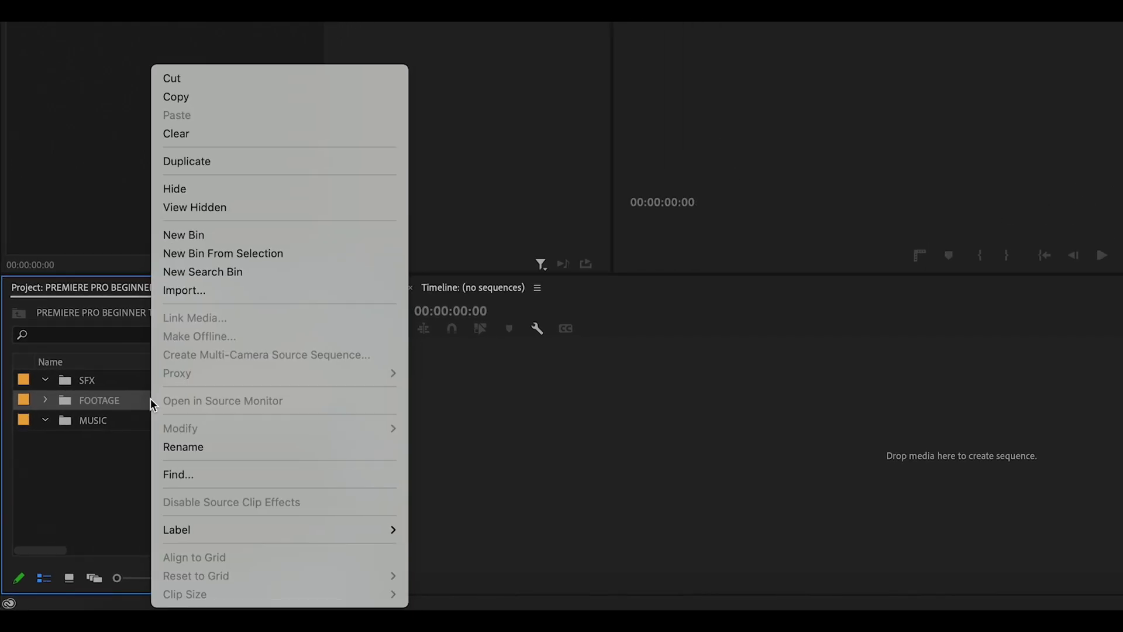
pyautogui.click(175, 290)
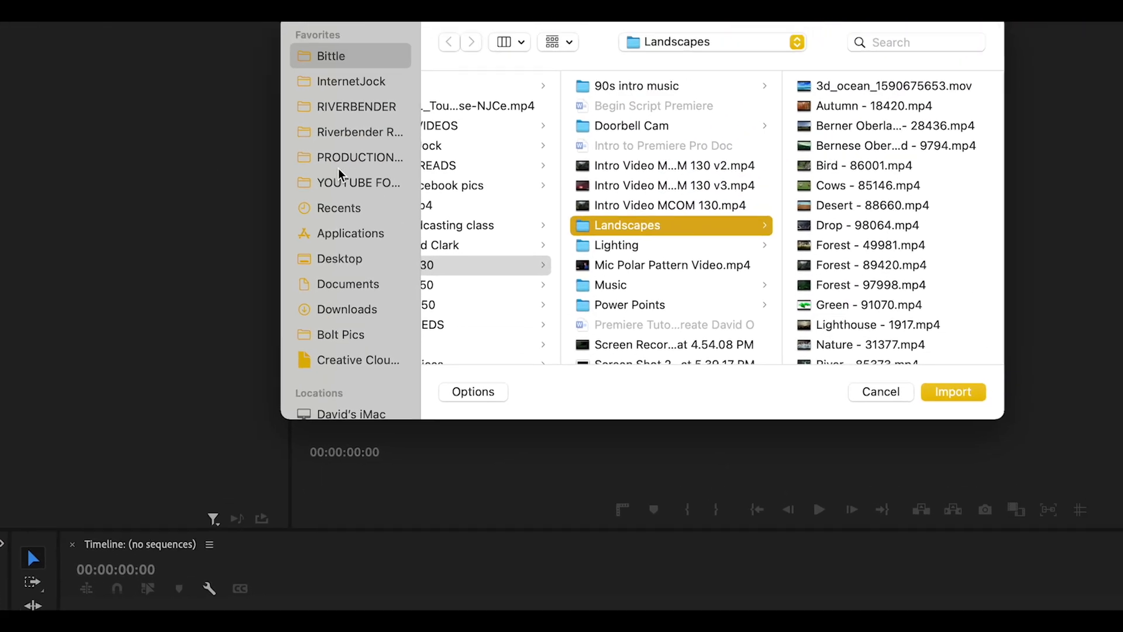
pyautogui.click(348, 159)
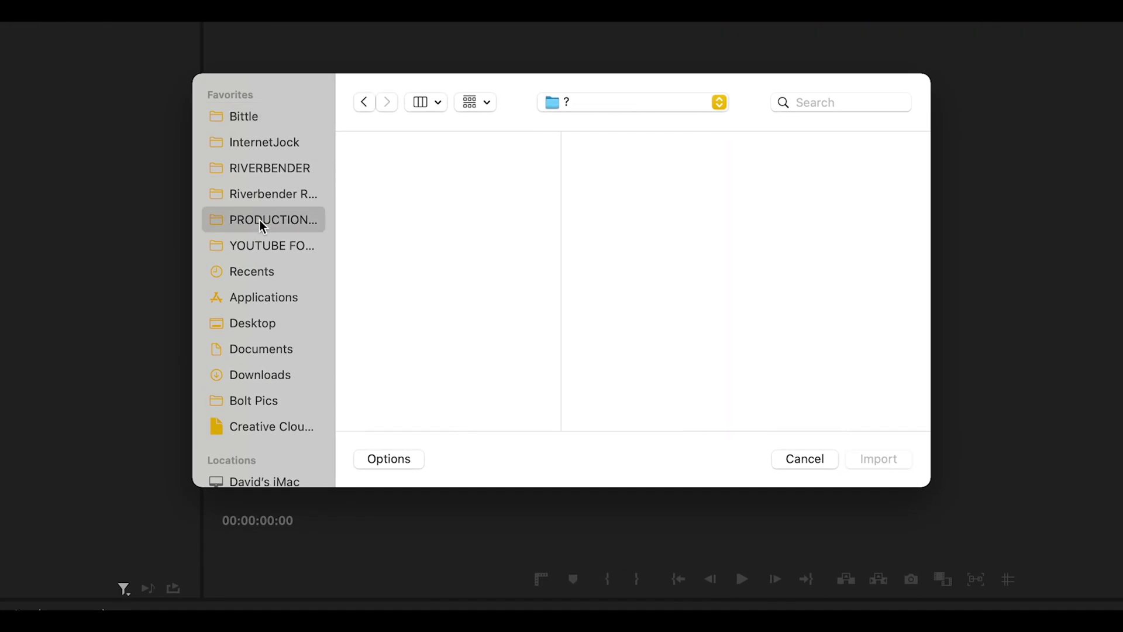
pyautogui.click(330, 56)
pyautogui.click(609, 264)
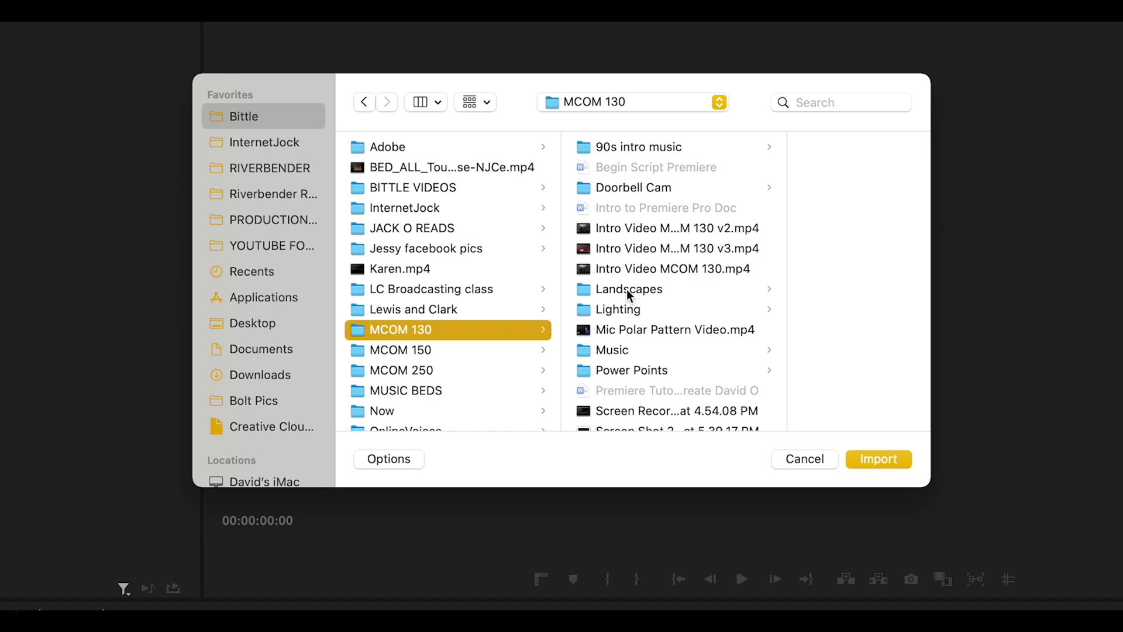
pyautogui.scroll(-5, 627, 289)
pyautogui.click(630, 351)
pyautogui.scroll(2, 560, 355)
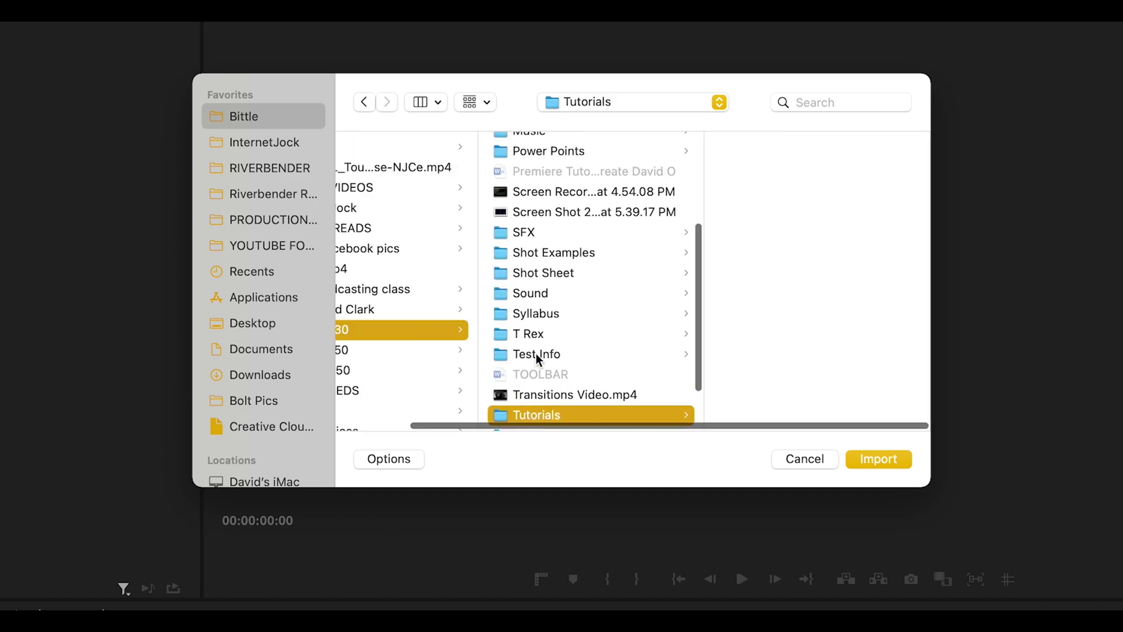
pyautogui.click(532, 334)
pyautogui.click(784, 149)
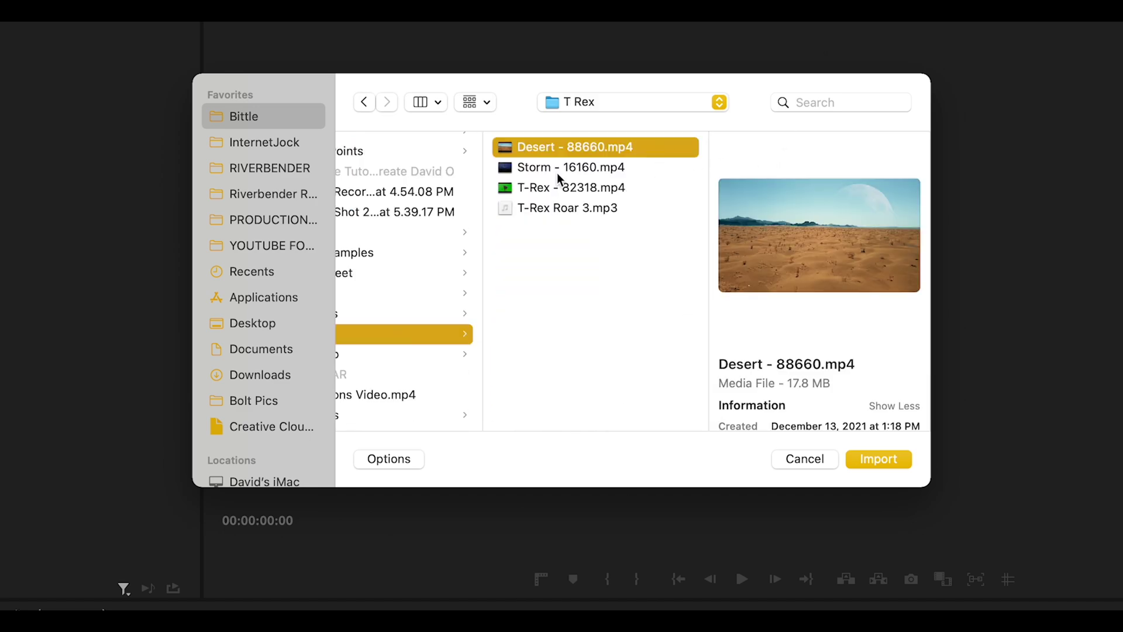
pyautogui.keyDown('shift'); pyautogui.click(545, 167); pyautogui.keyUp('shift')
pyautogui.keyDown('shift'); pyautogui.click(552, 189); pyautogui.keyUp('shift')
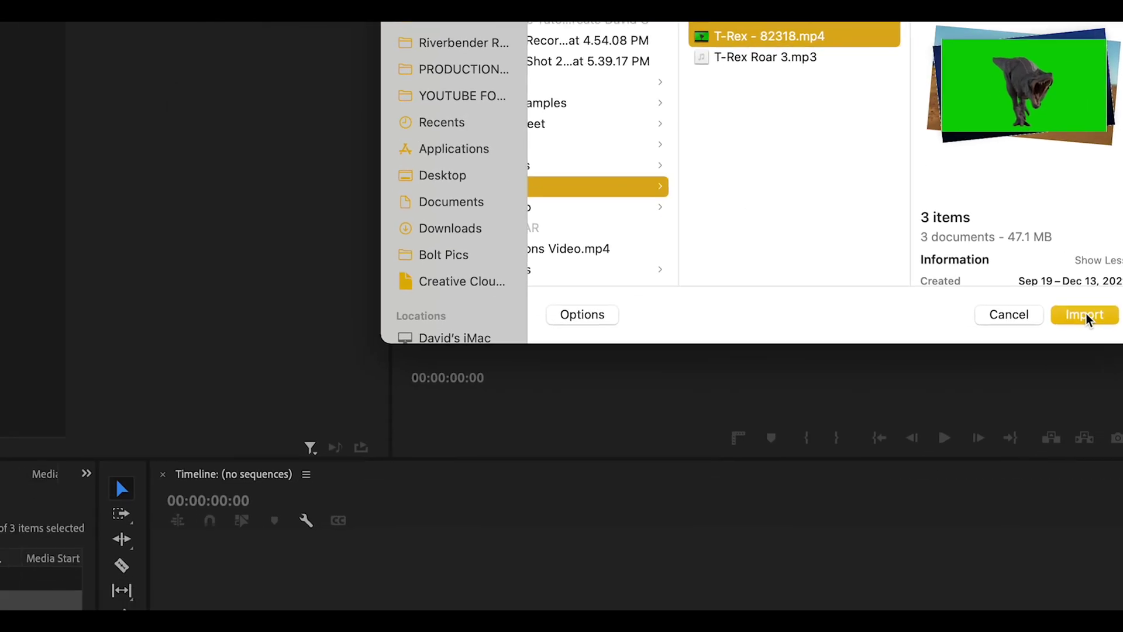
pyautogui.click(1086, 316)
pyautogui.click(298, 431)
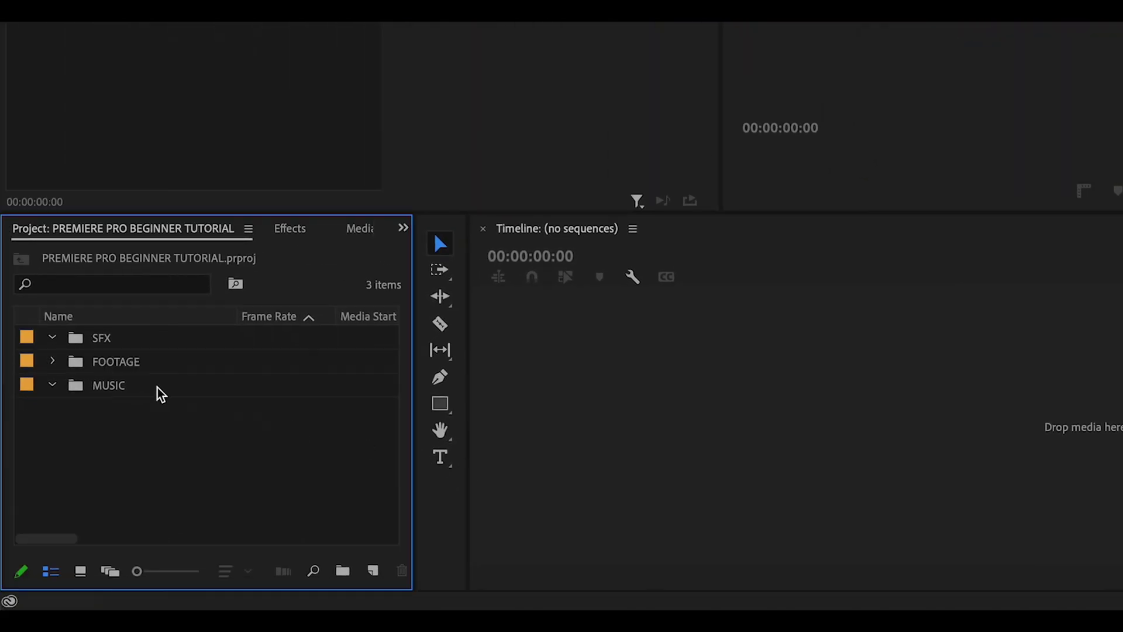
# Import T-Rex Roar 3.mp3 into the SFX bin and check the bins' contents
pyautogui.rightClick(164, 339)
pyautogui.click(205, 232)
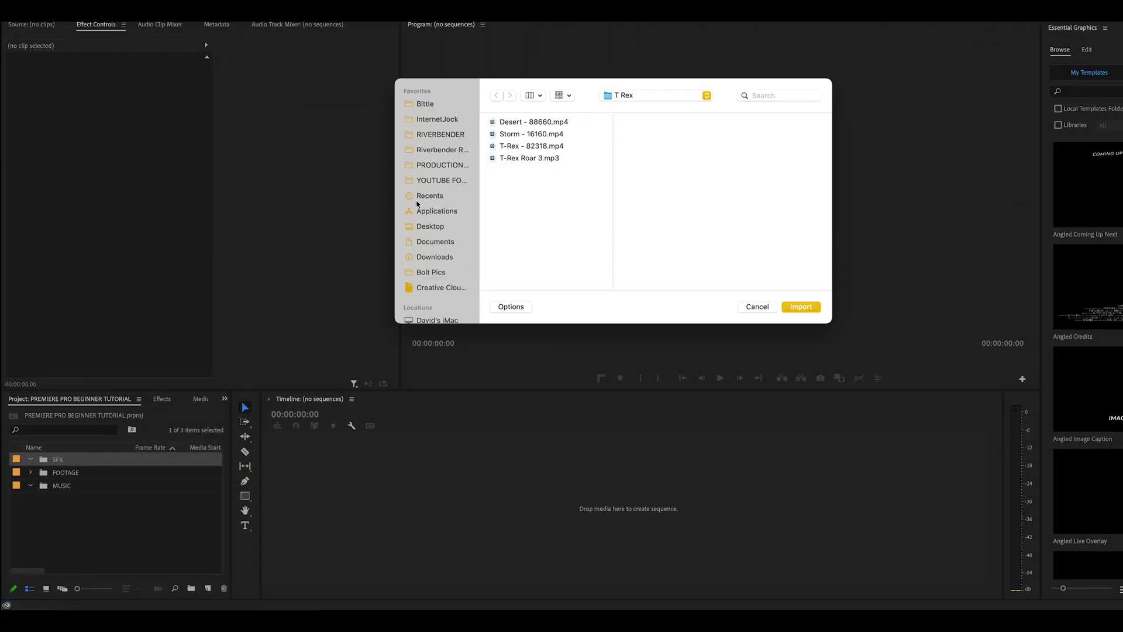
pyautogui.click(526, 158)
pyautogui.click(800, 306)
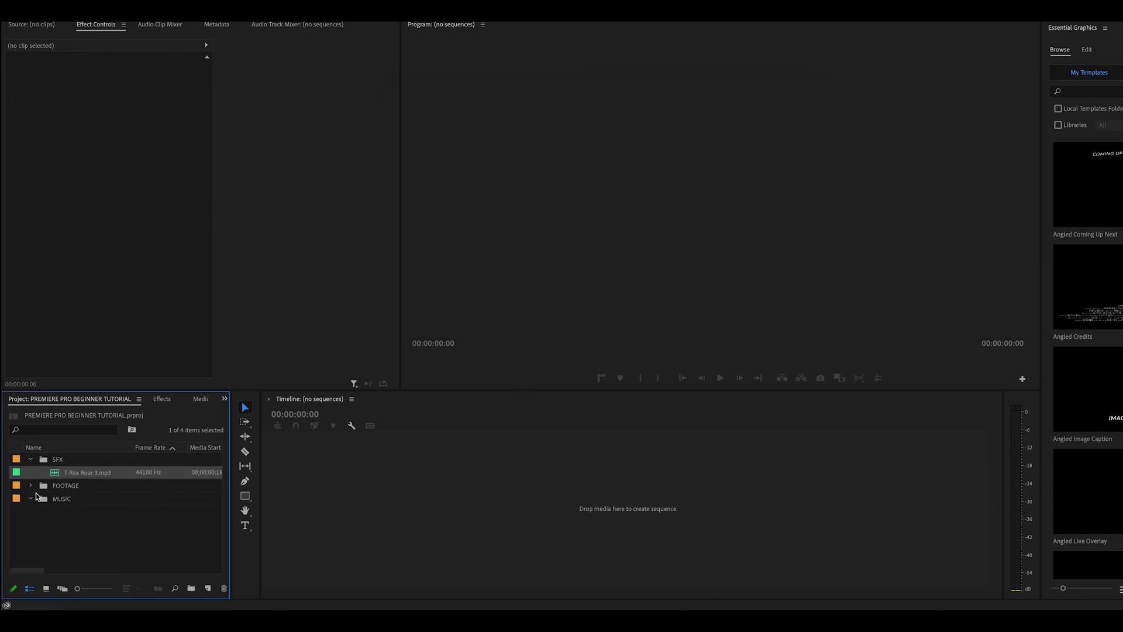
pyautogui.click(31, 486)
pyautogui.click(31, 485)
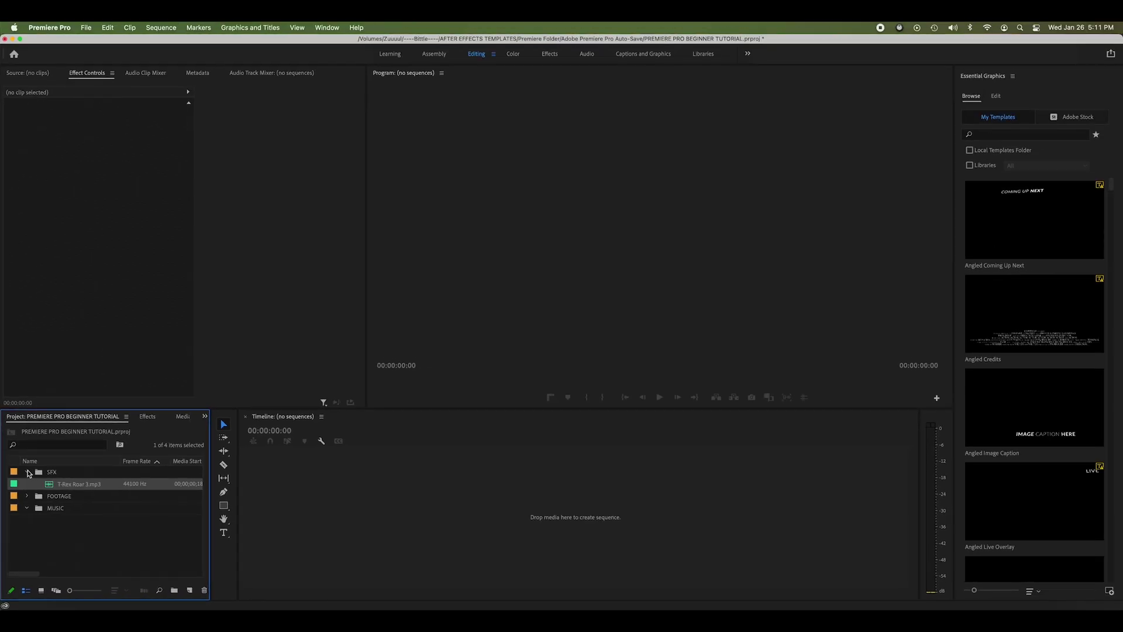
pyautogui.click(30, 459)
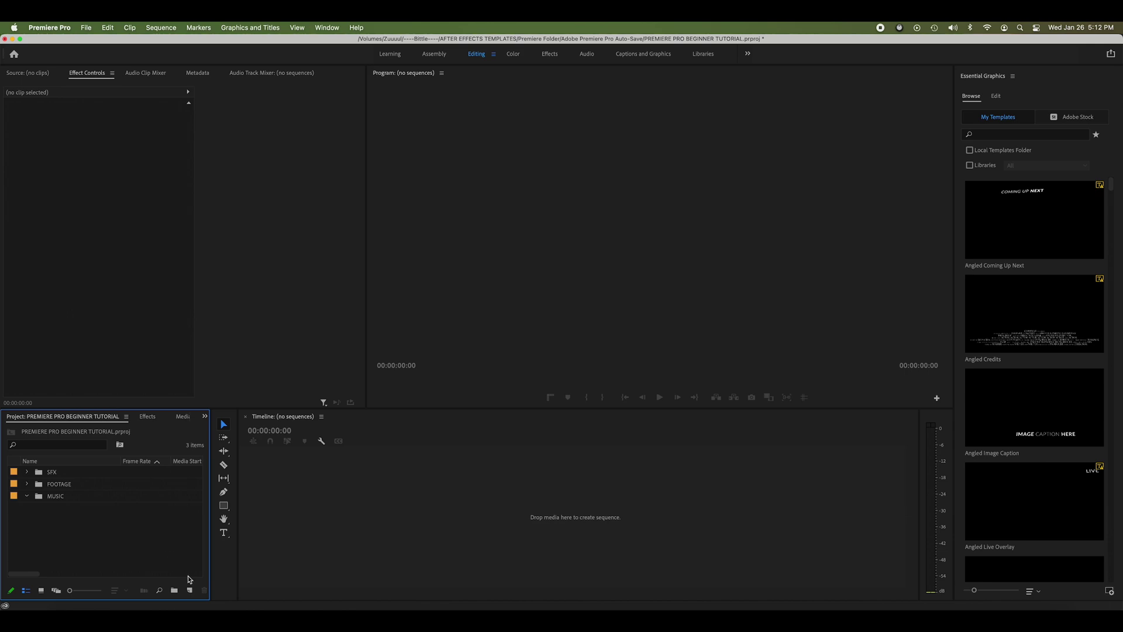
# Create a DSLR 1080p24 sequence and name it BEGINNER TUTORIAL
pyautogui.click(190, 590)
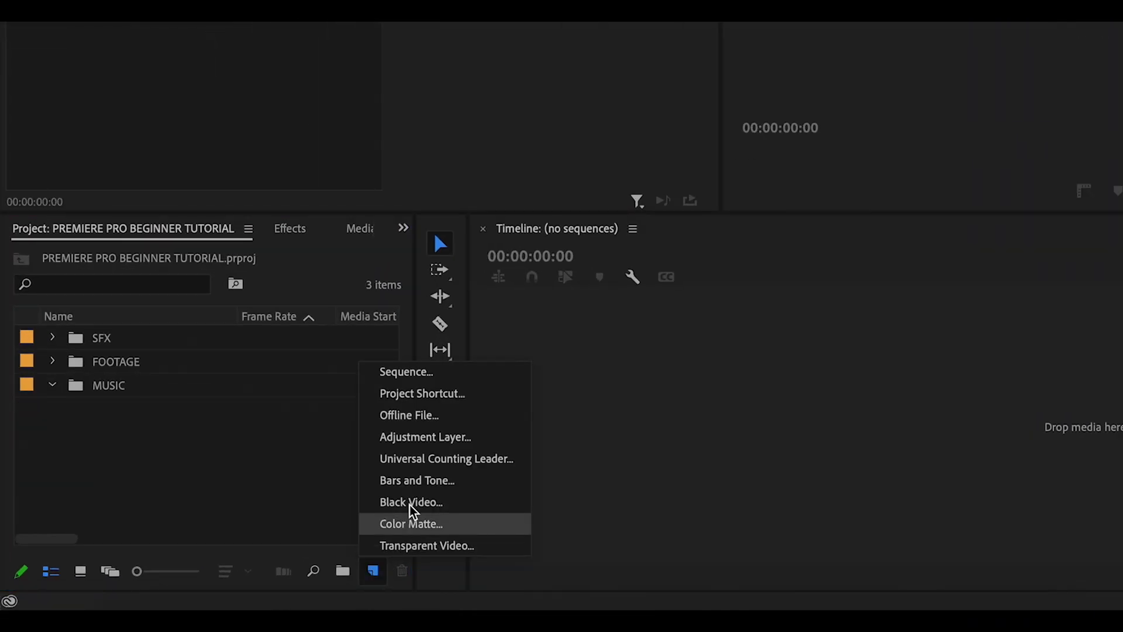
pyautogui.click(411, 370)
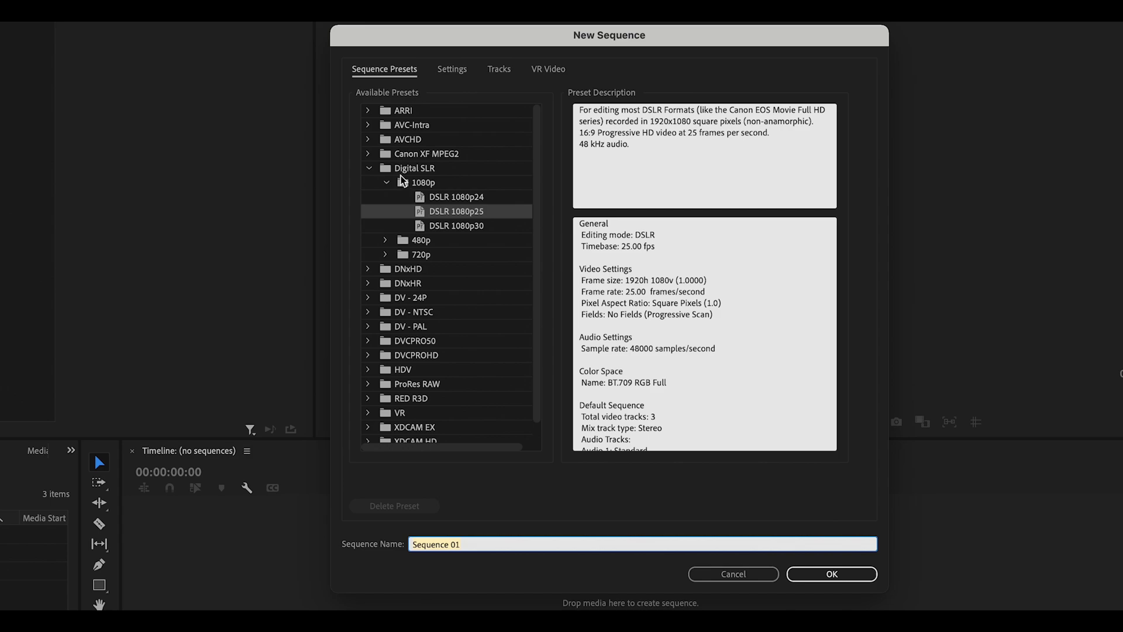
pyautogui.click(455, 199)
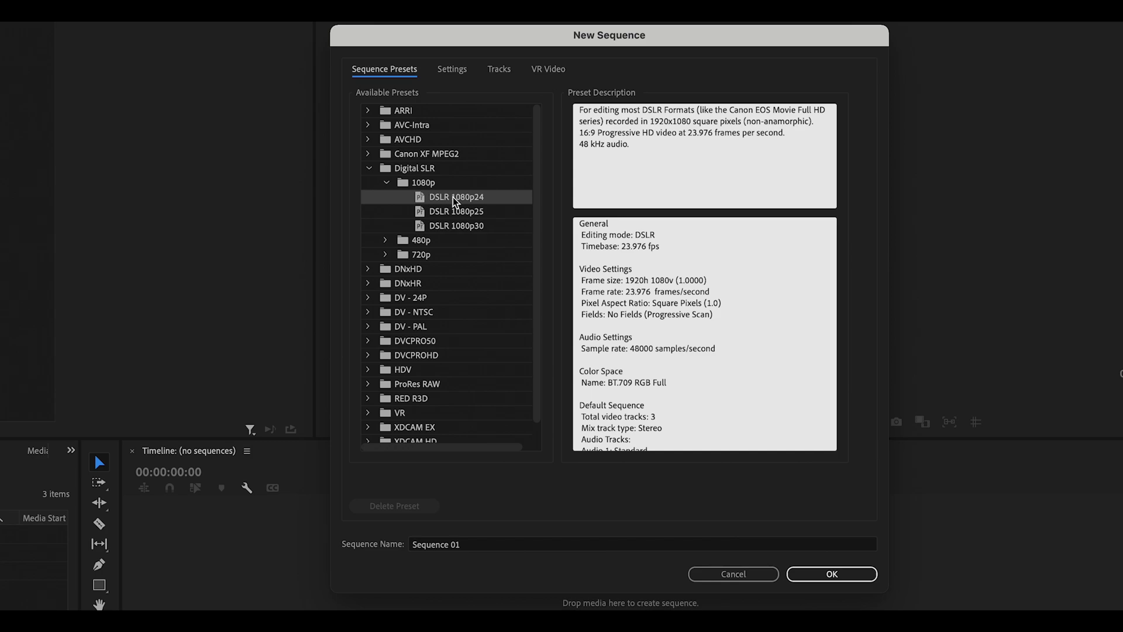
pyautogui.click(483, 547)
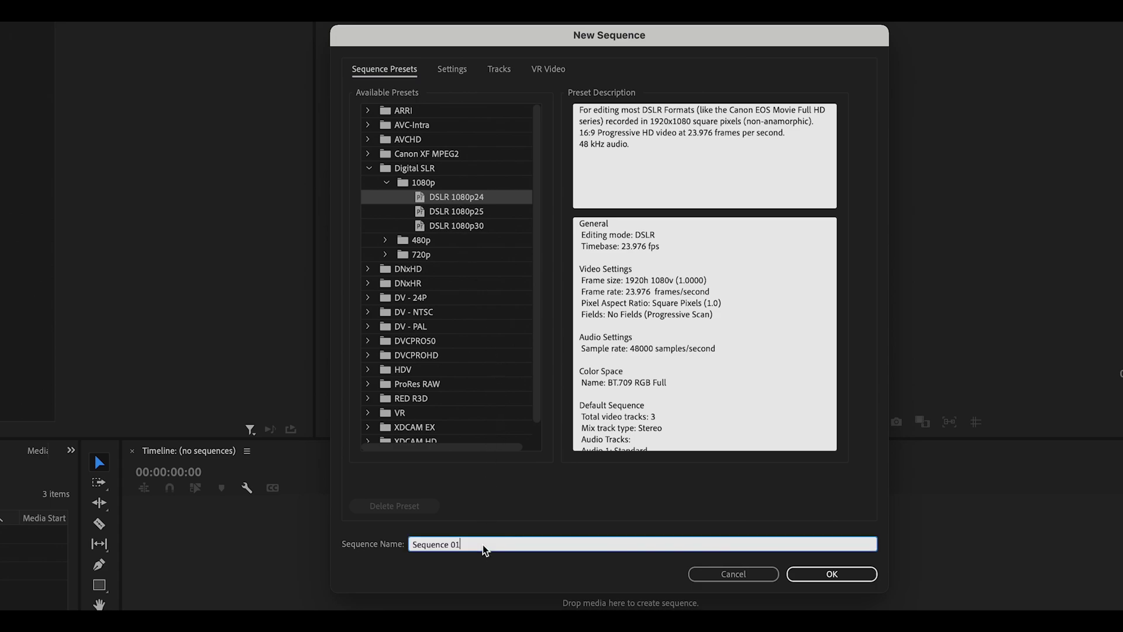
pyautogui.moveTo(483, 548); pyautogui.dragTo(396, 541)
pyautogui.write('BEGINNER TUTORIAL')
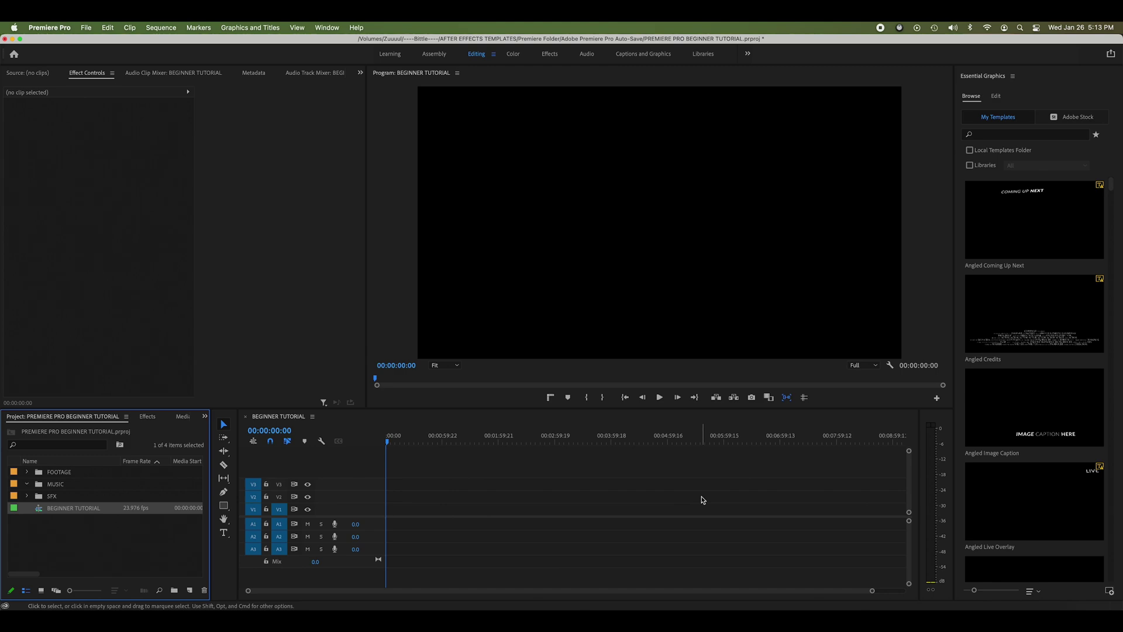
# Delete BEGINNER TUTORIAL, build a sequence from the T-Rex clip, and rename it TUTORIAL
pyautogui.press('Delete')
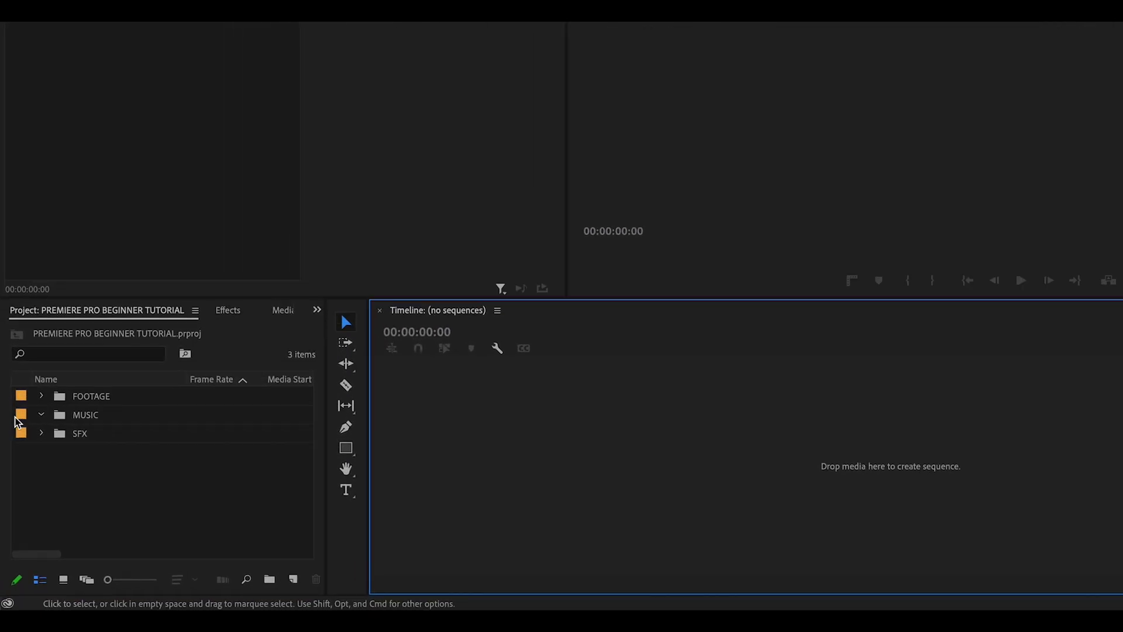
pyautogui.click(27, 471)
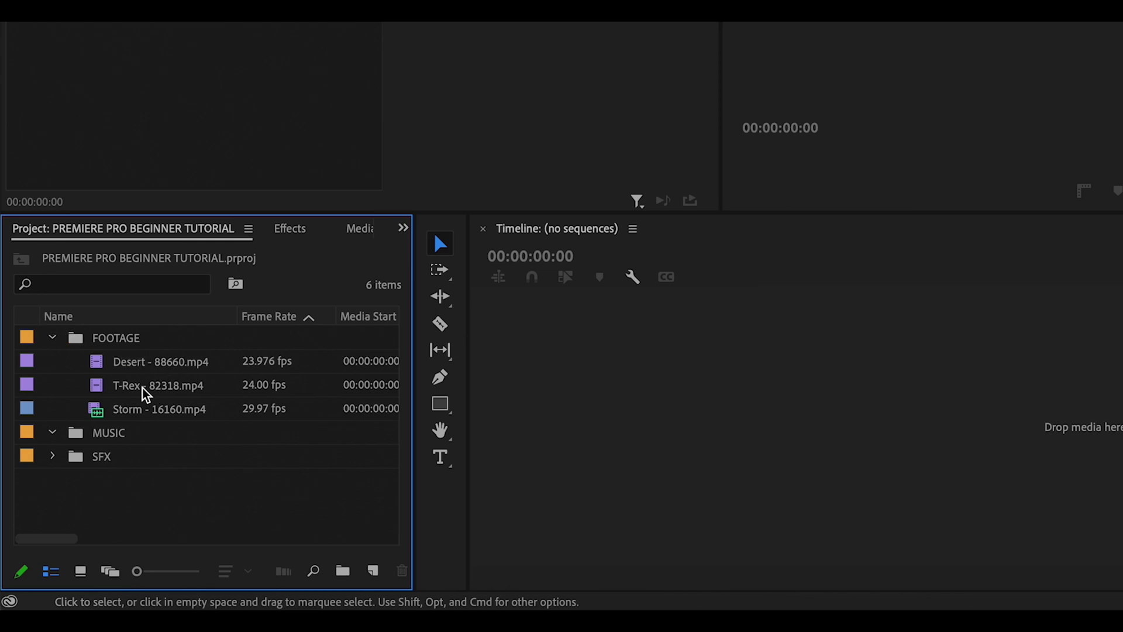
pyautogui.moveTo(143, 385); pyautogui.dragTo(627, 386)
pyautogui.moveTo(565, 412); pyautogui.dragTo(618, 411)
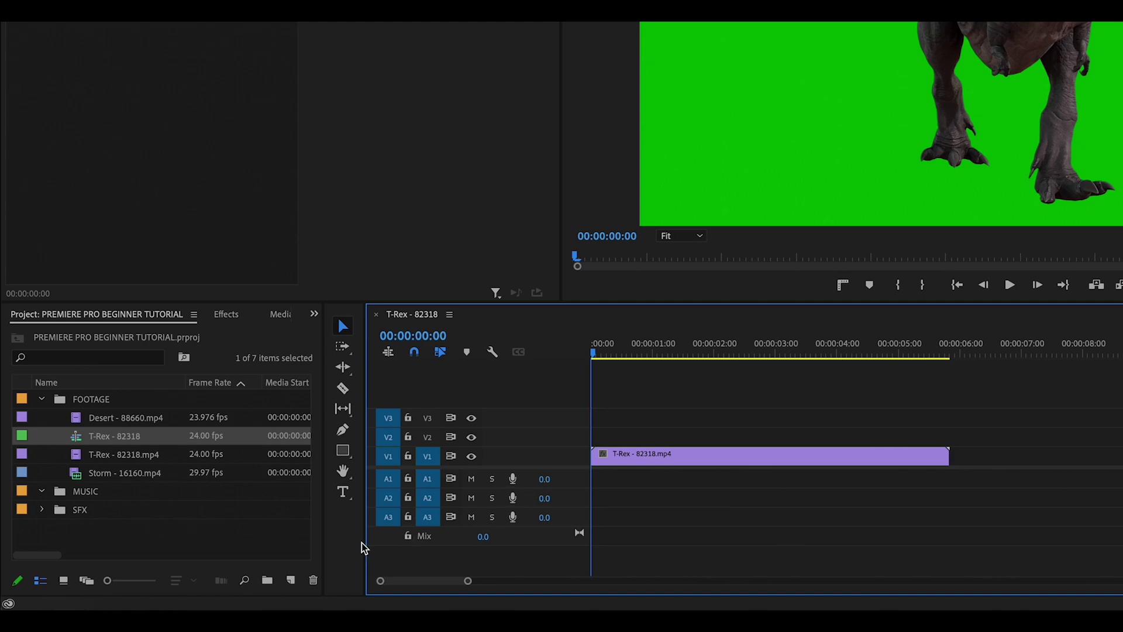
pyautogui.click(103, 437)
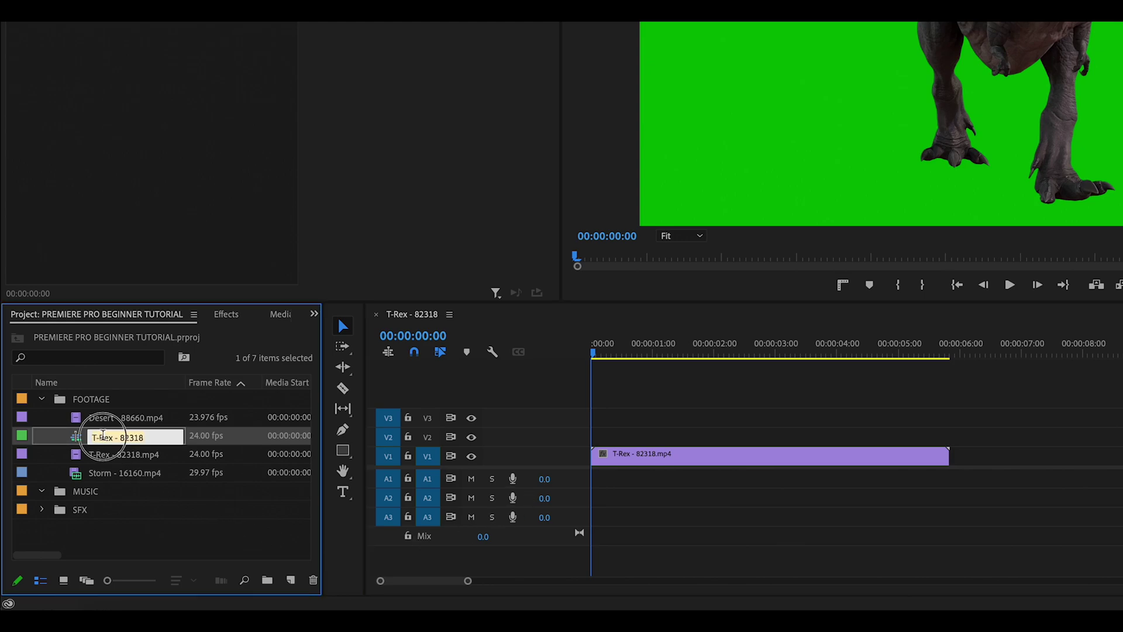
pyautogui.write('TUTORIAL')
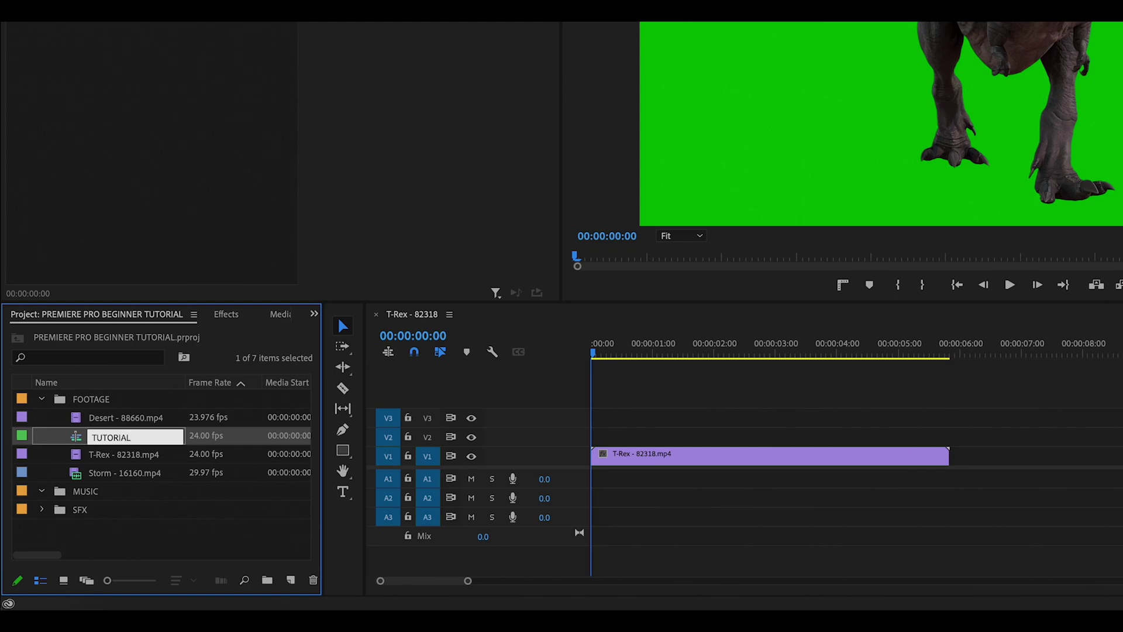
pyautogui.press('Return')
# Put T-Rex on V2 over Desert on V1, Storm after T-Rex, roar sound on A1
pyautogui.click(161, 535)
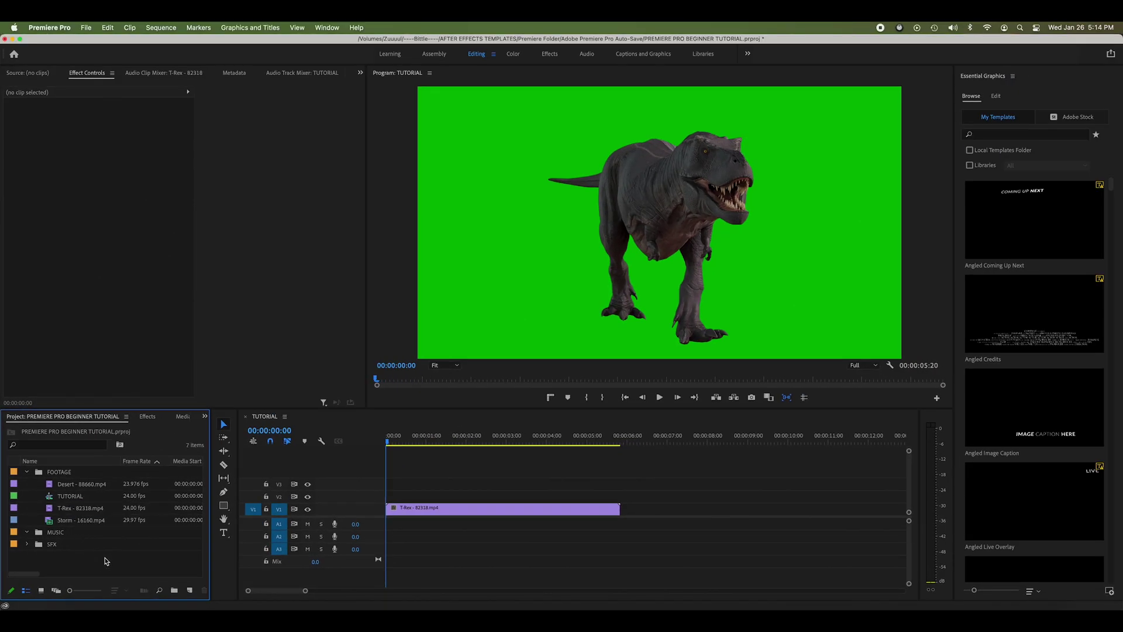
pyautogui.moveTo(444, 508); pyautogui.dragTo(444, 495)
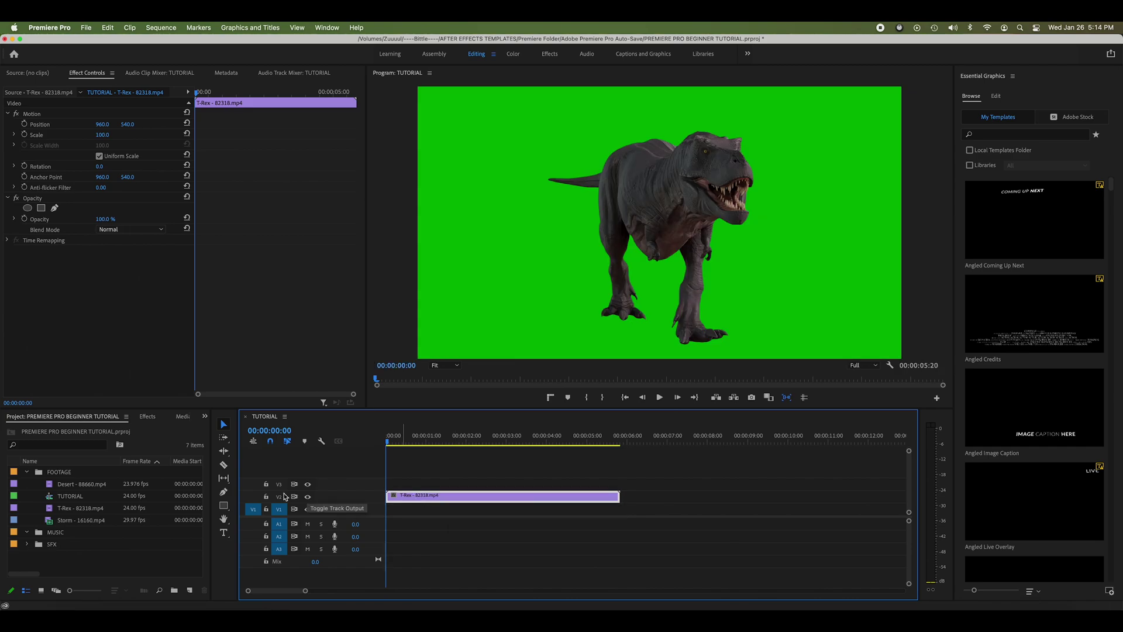
pyautogui.moveTo(81, 484); pyautogui.dragTo(393, 513)
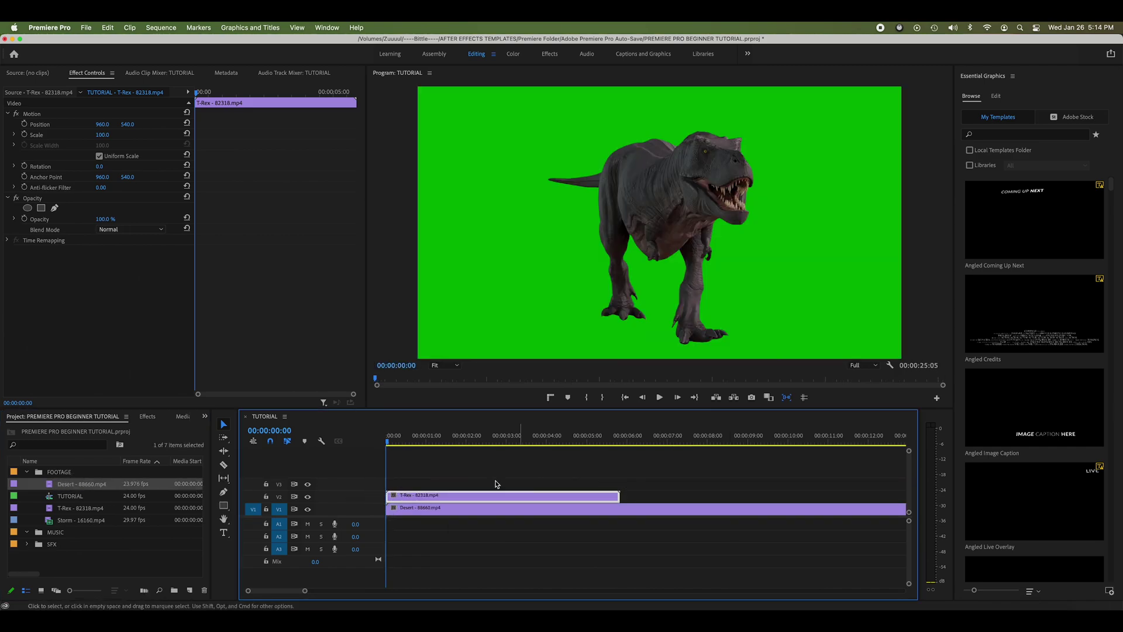
pyautogui.moveTo(73, 521); pyautogui.dragTo(644, 495)
pyautogui.click(26, 532)
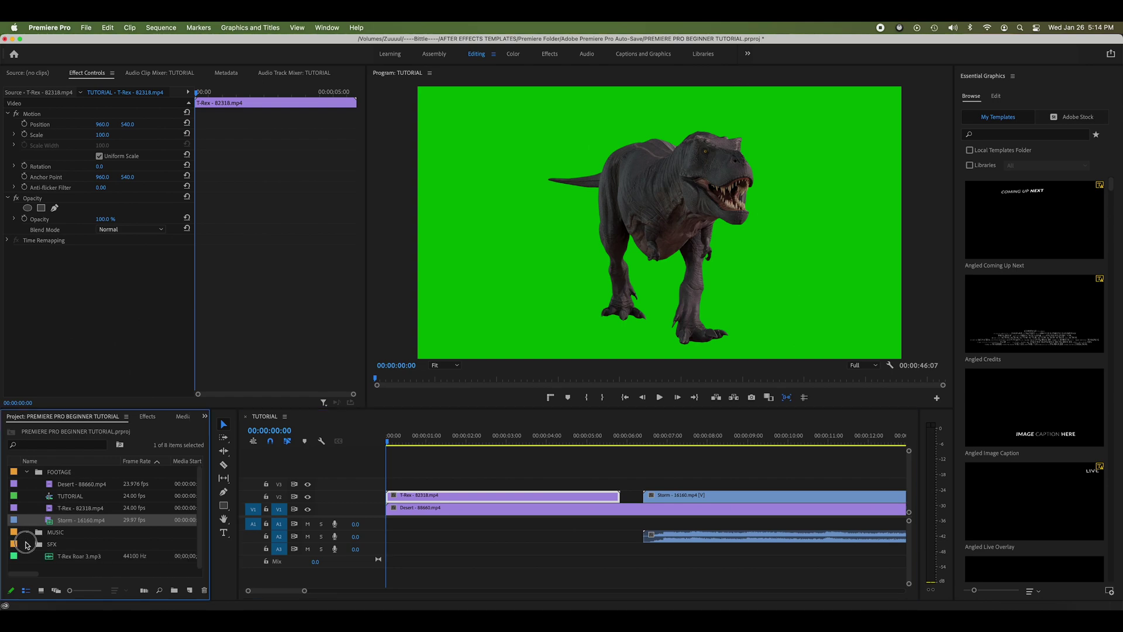
pyautogui.moveTo(60, 557); pyautogui.dragTo(387, 526)
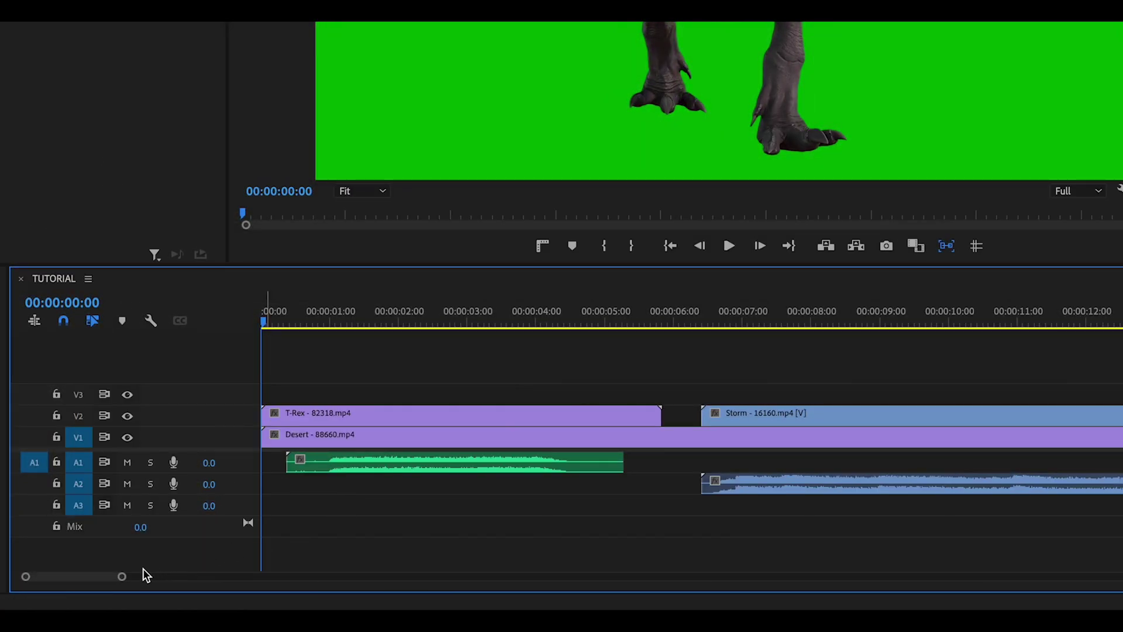
pyautogui.moveTo(121, 576); pyautogui.dragTo(256, 577)
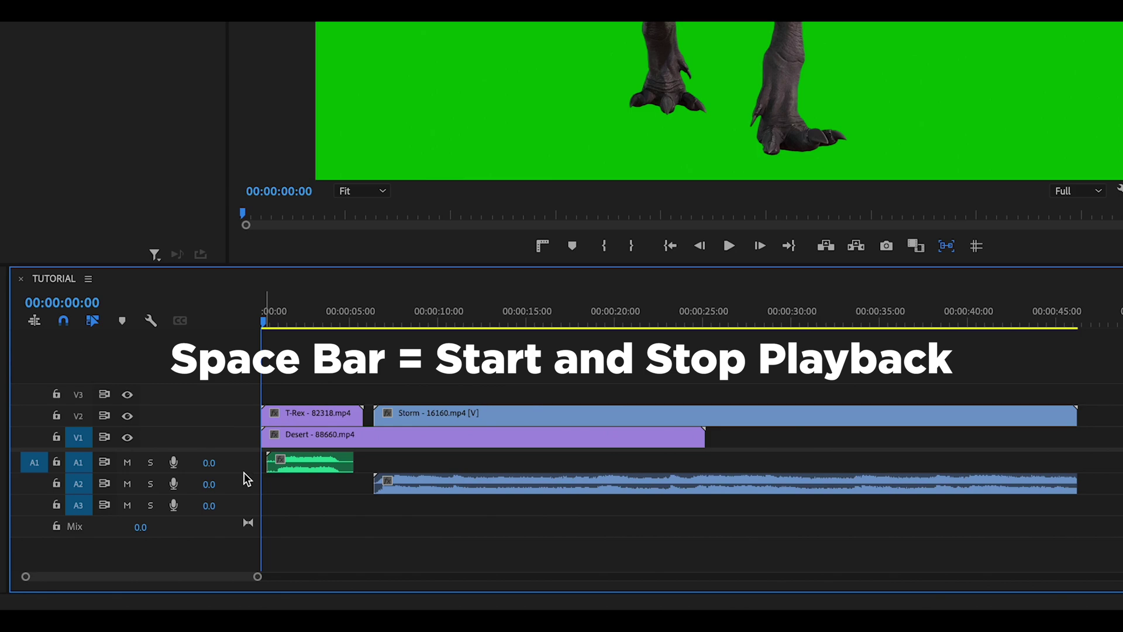
pyautogui.press('space')
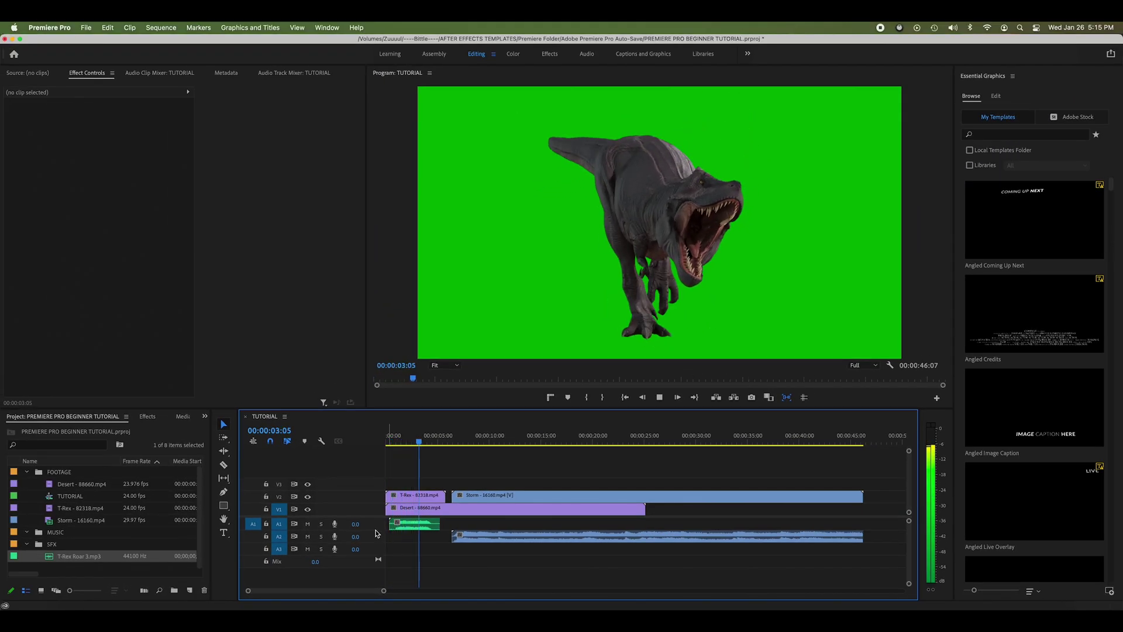
pyautogui.press('space')
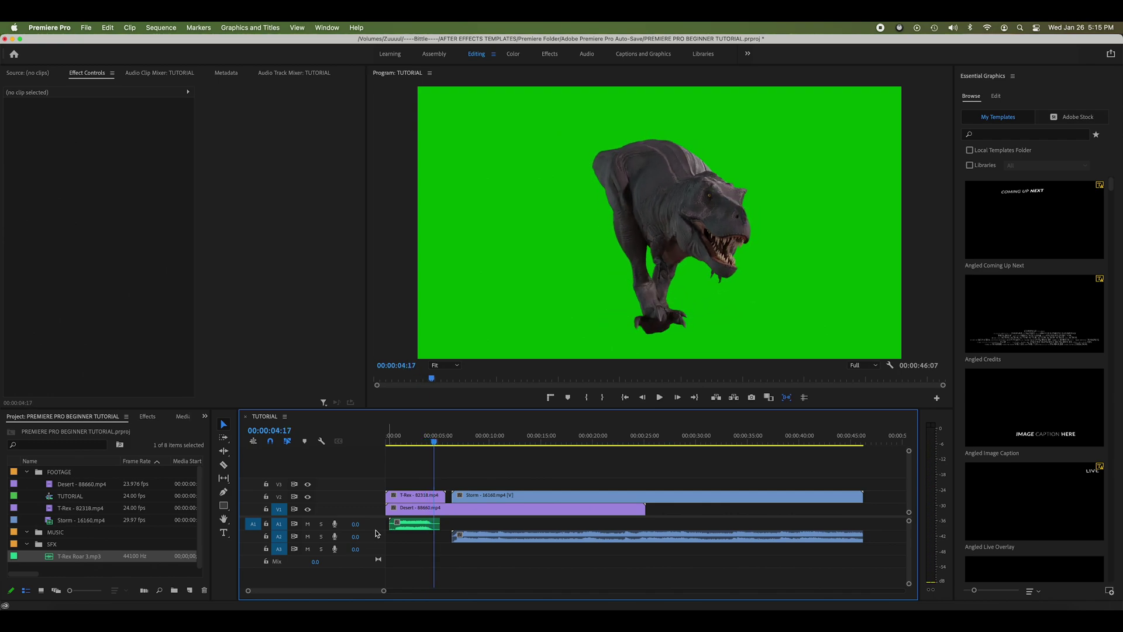
# Trim about 7 seconds off the Storm clip's end, bringing the sequence to 00:00:36:17
pyautogui.click(690, 496)
pyautogui.click(659, 443)
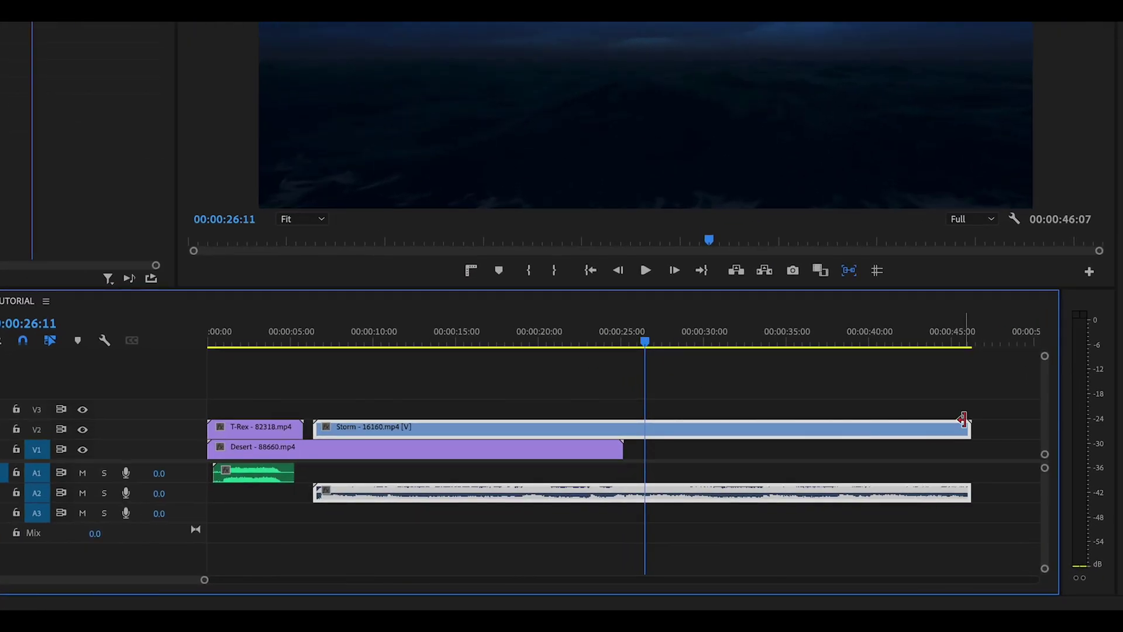
pyautogui.moveTo(963, 418); pyautogui.dragTo(848, 430)
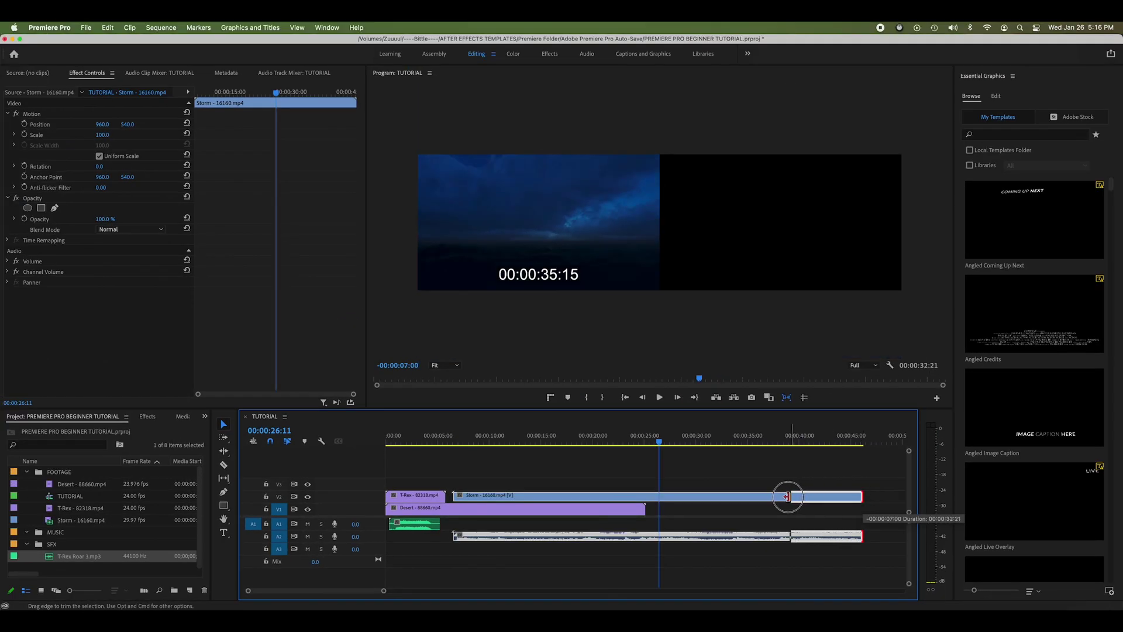
pyautogui.moveTo(787, 496); pyautogui.dragTo(763, 496)
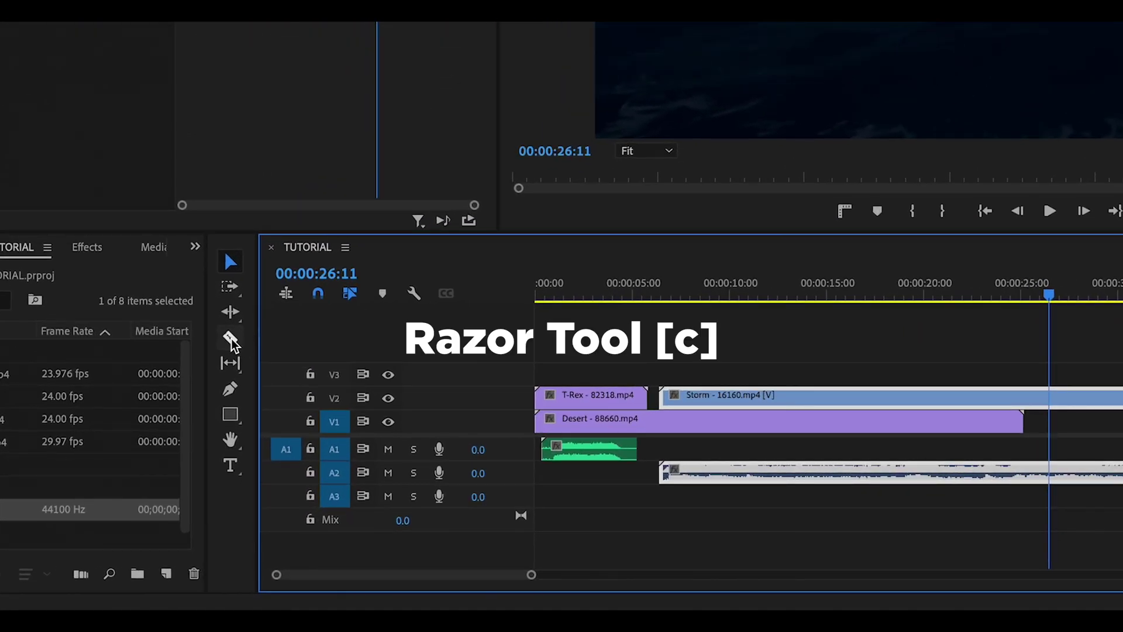
# Razor the Storm clip at 00:00:27:21 and delete the 8:20-long tail piece
pyautogui.click(231, 339)
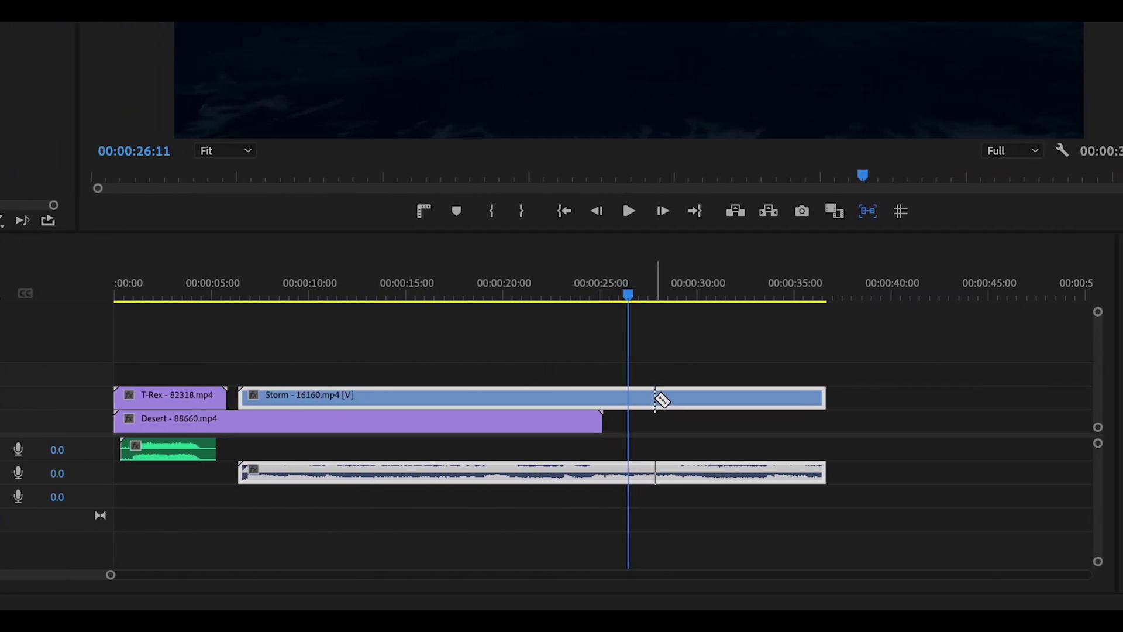
pyautogui.click(654, 400)
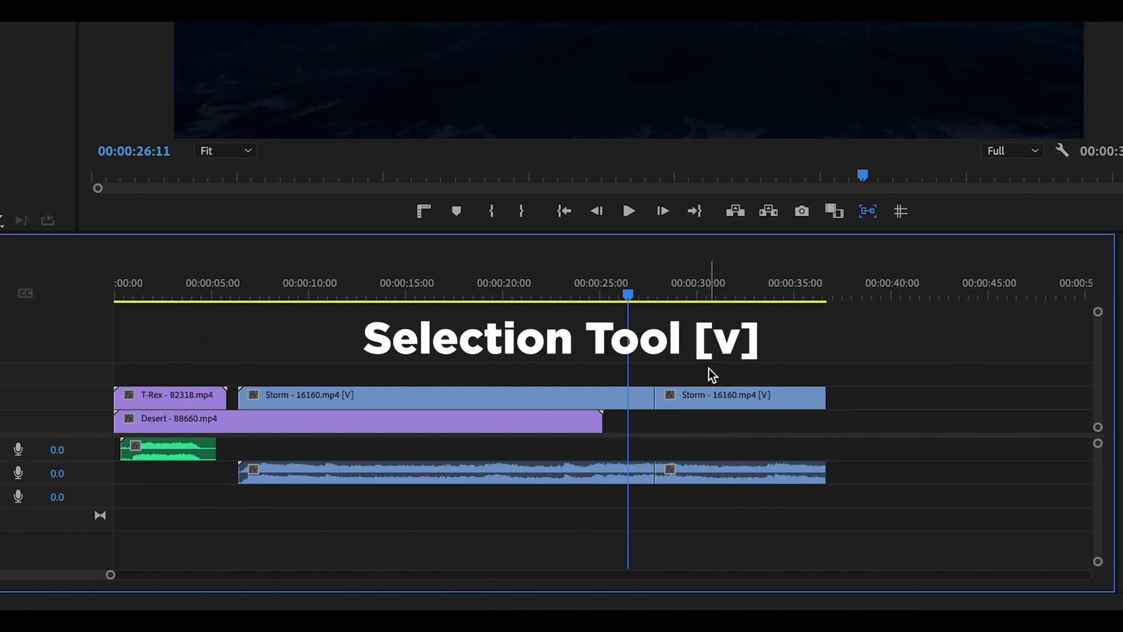
pyautogui.press('v')
pyautogui.click(732, 397)
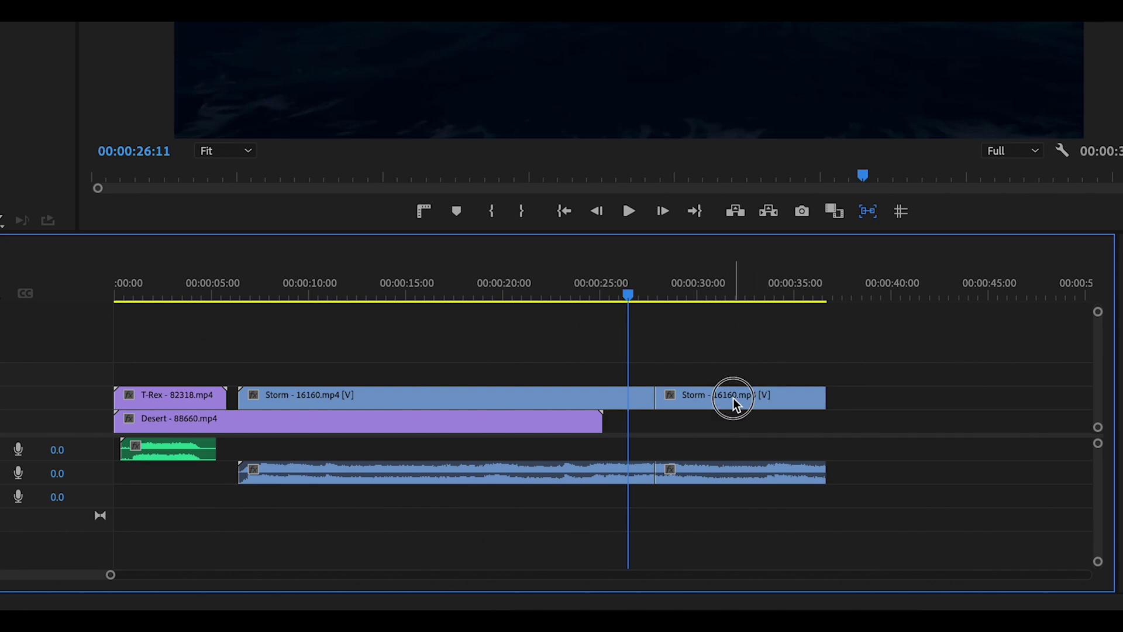
pyautogui.press('Delete')
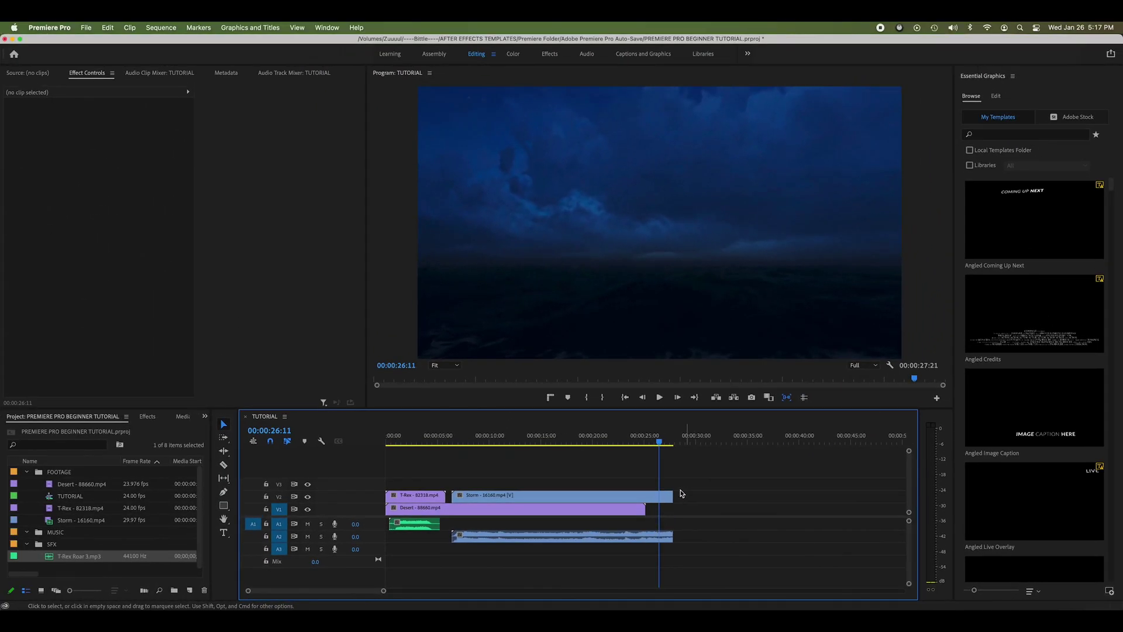
pyautogui.moveTo(527, 496); pyautogui.dragTo(725, 510)
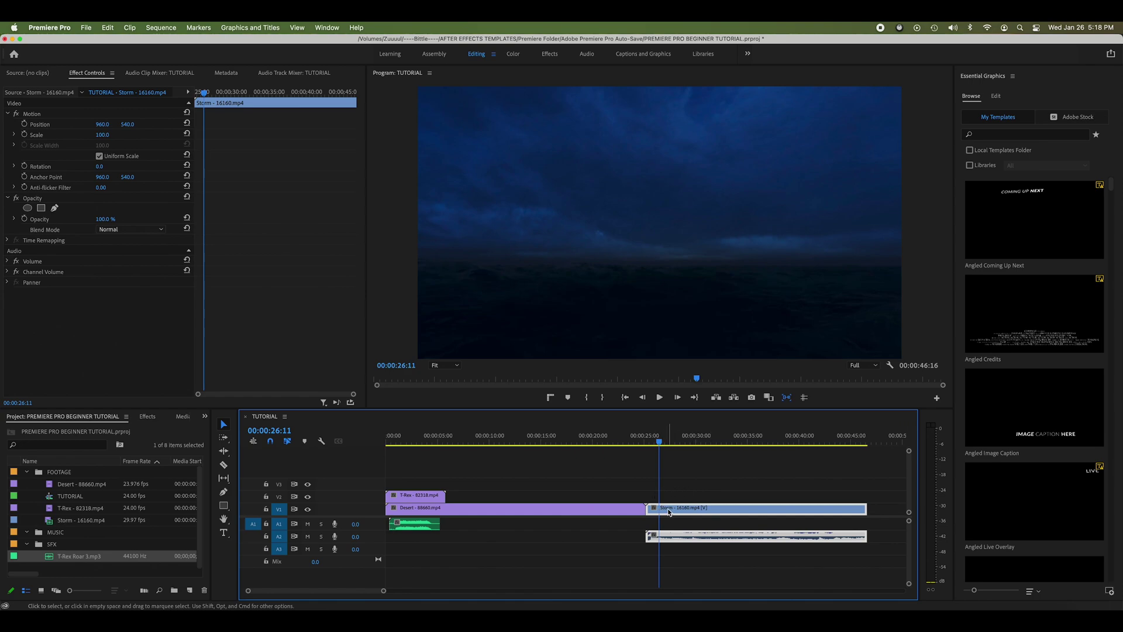
pyautogui.click(627, 443)
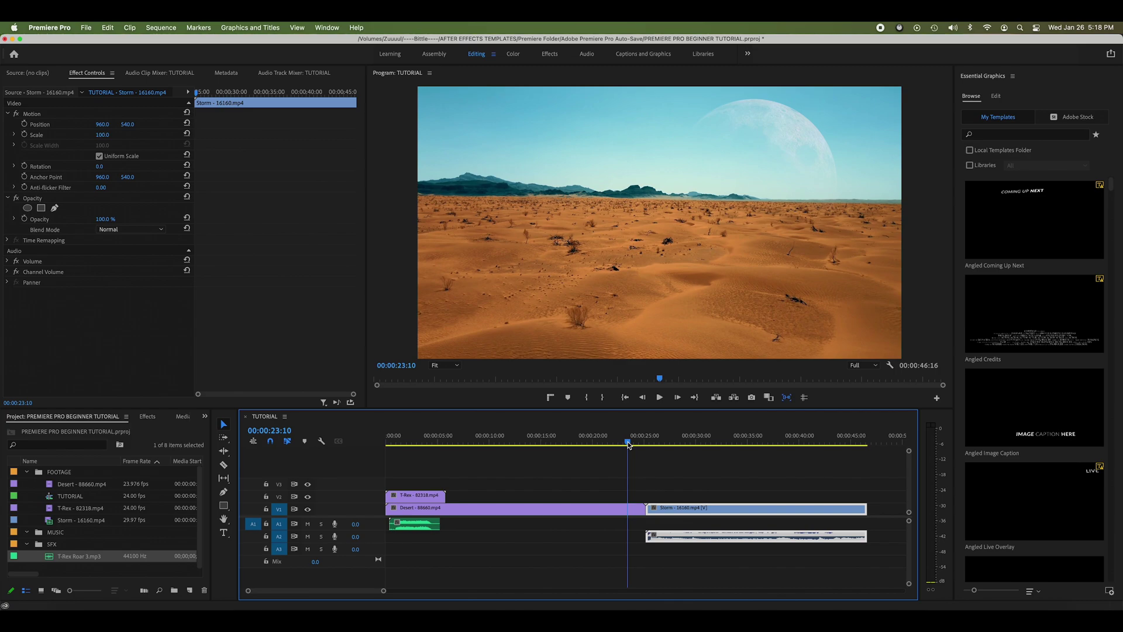
pyautogui.click(307, 536)
pyautogui.press('space')
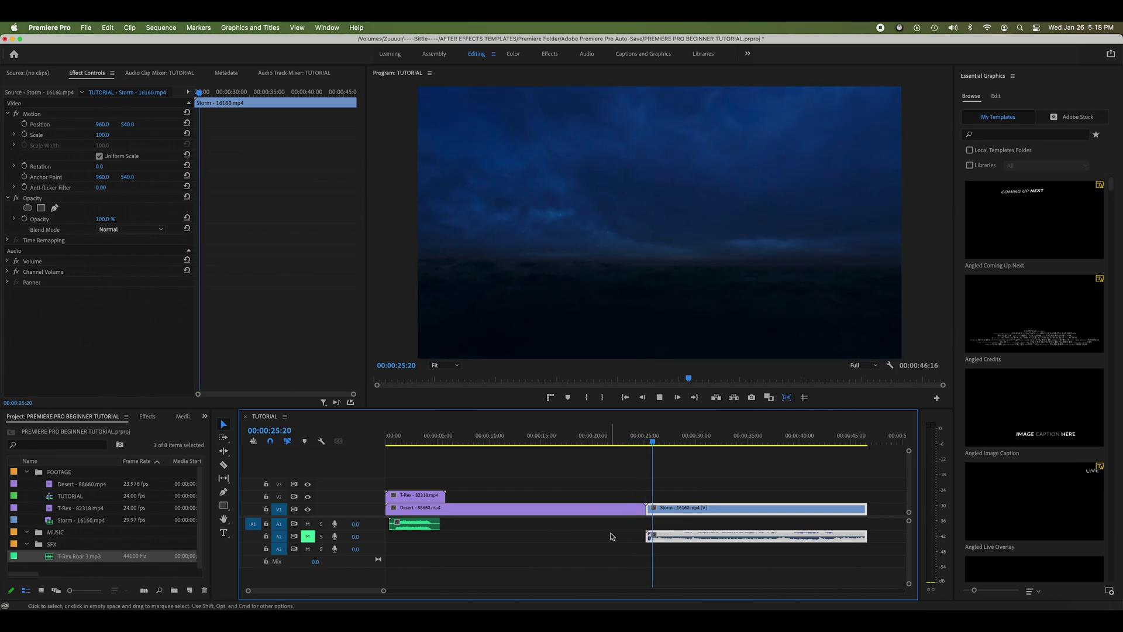
pyautogui.press('space')
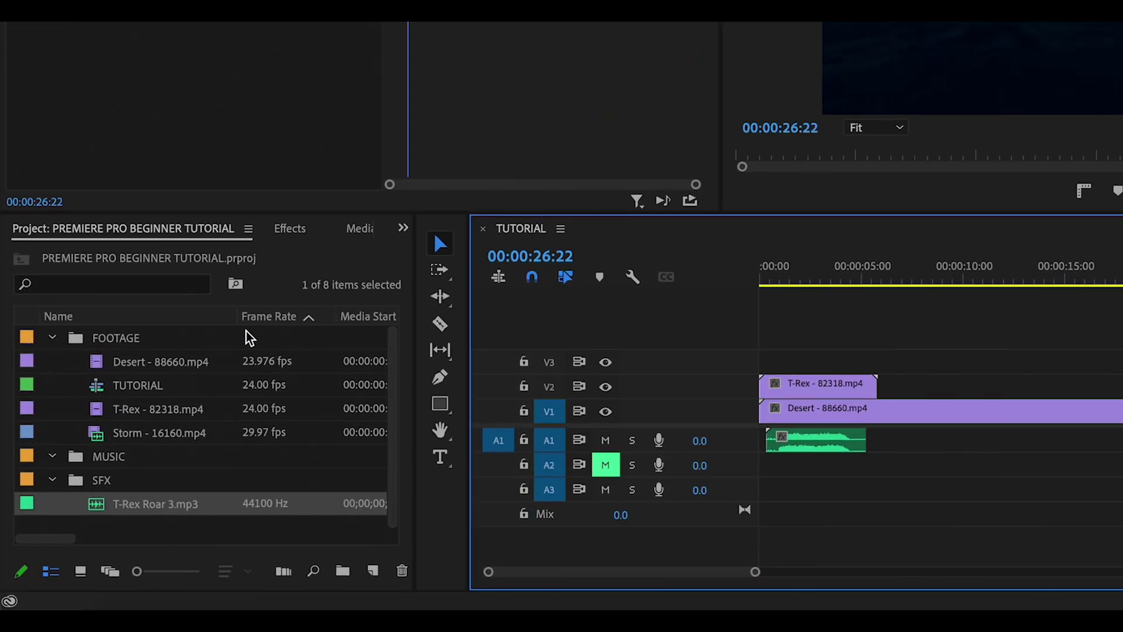
pyautogui.click(288, 230)
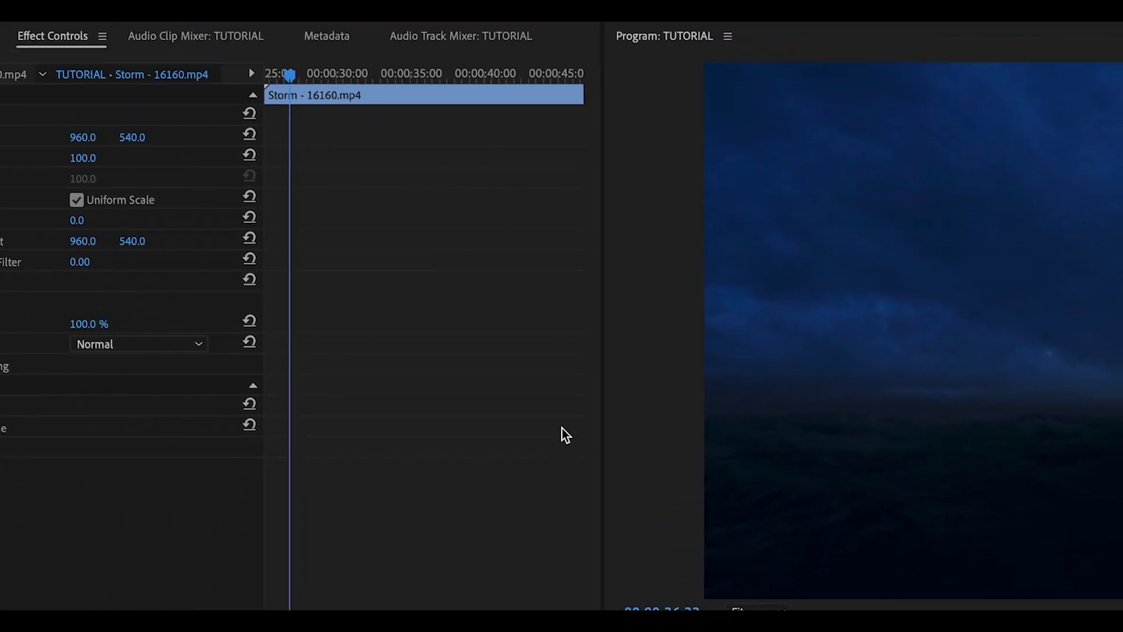
# Place a Dissolve > Cross Dissolve on the Desert/Storm cut and play it back
pyautogui.click(504, 34)
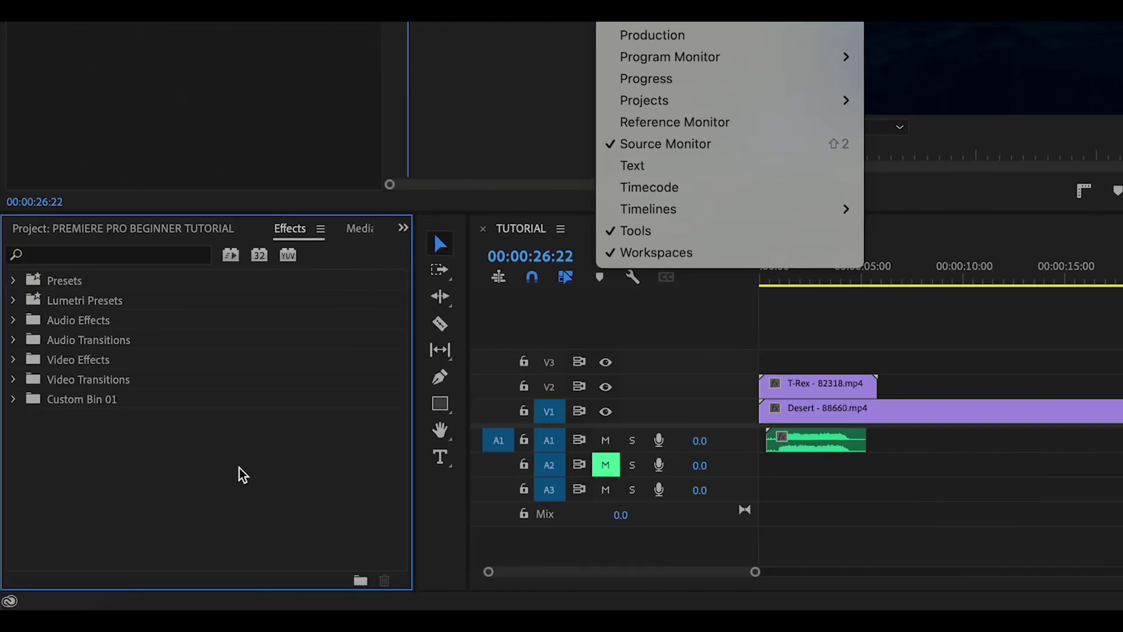
pyautogui.click(13, 379)
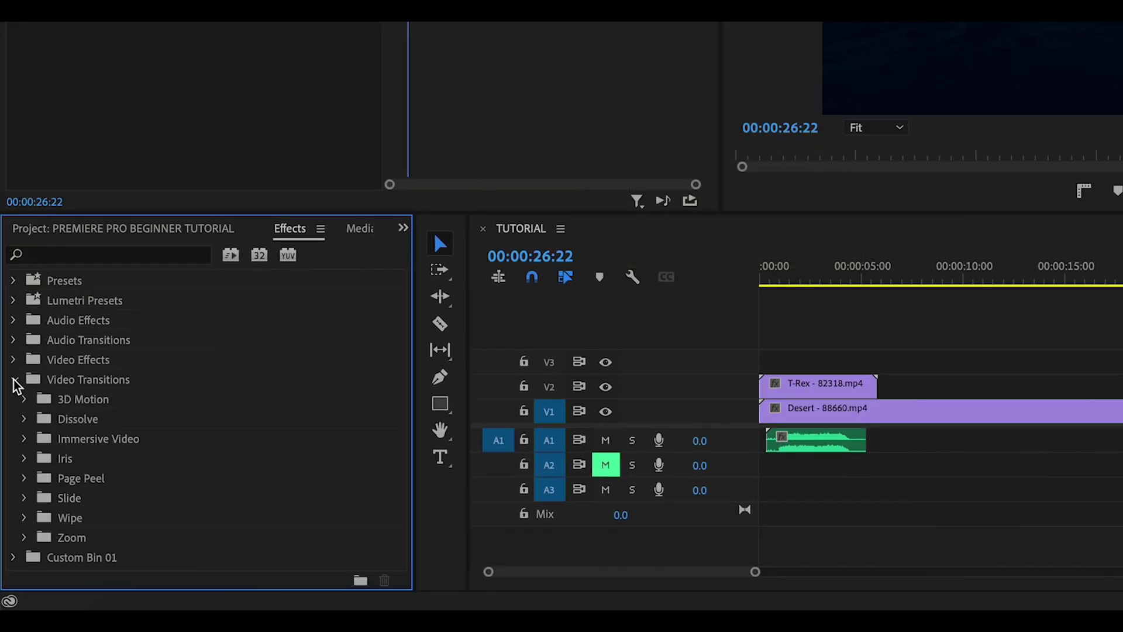
pyautogui.click(24, 418)
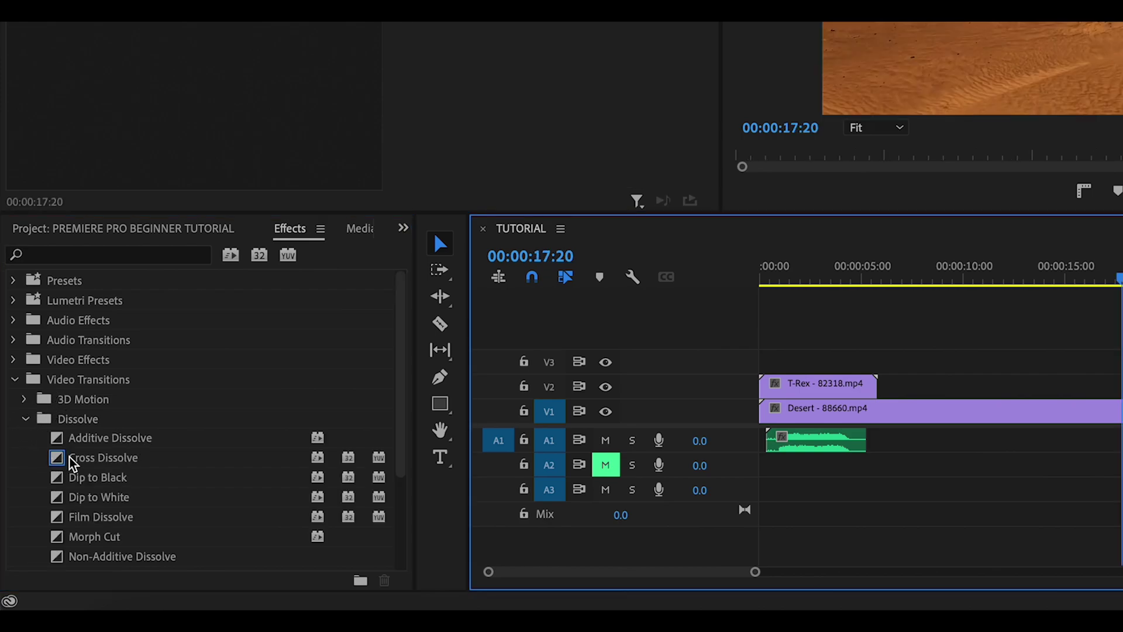
pyautogui.click(99, 460)
pyautogui.moveTo(98, 459); pyautogui.dragTo(1122, 424)
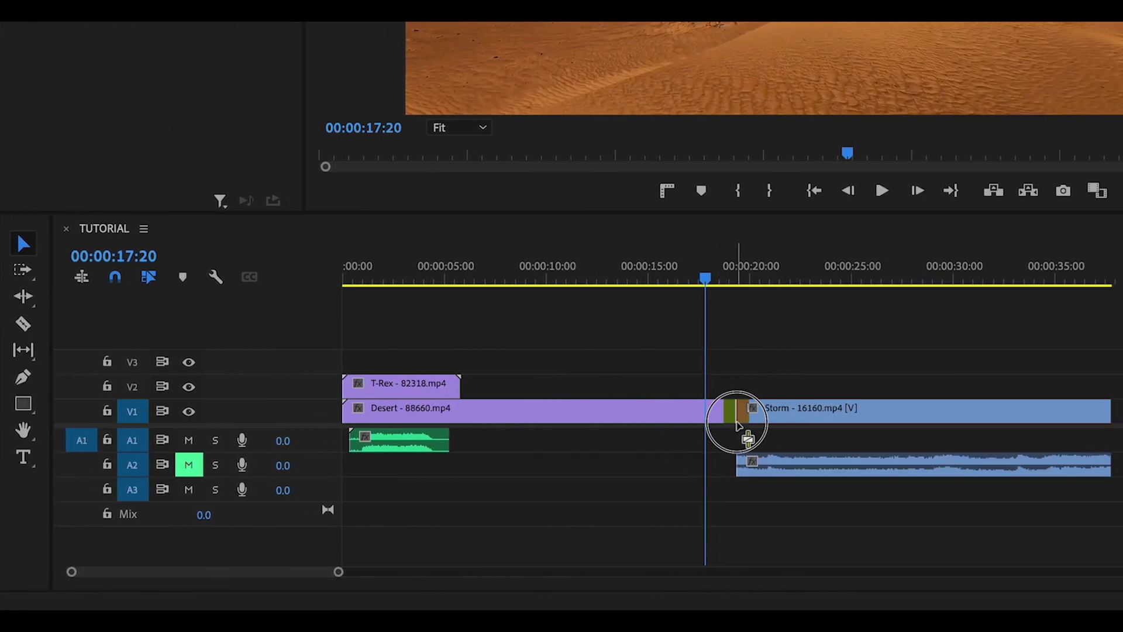
pyautogui.moveTo(737, 424); pyautogui.dragTo(738, 421)
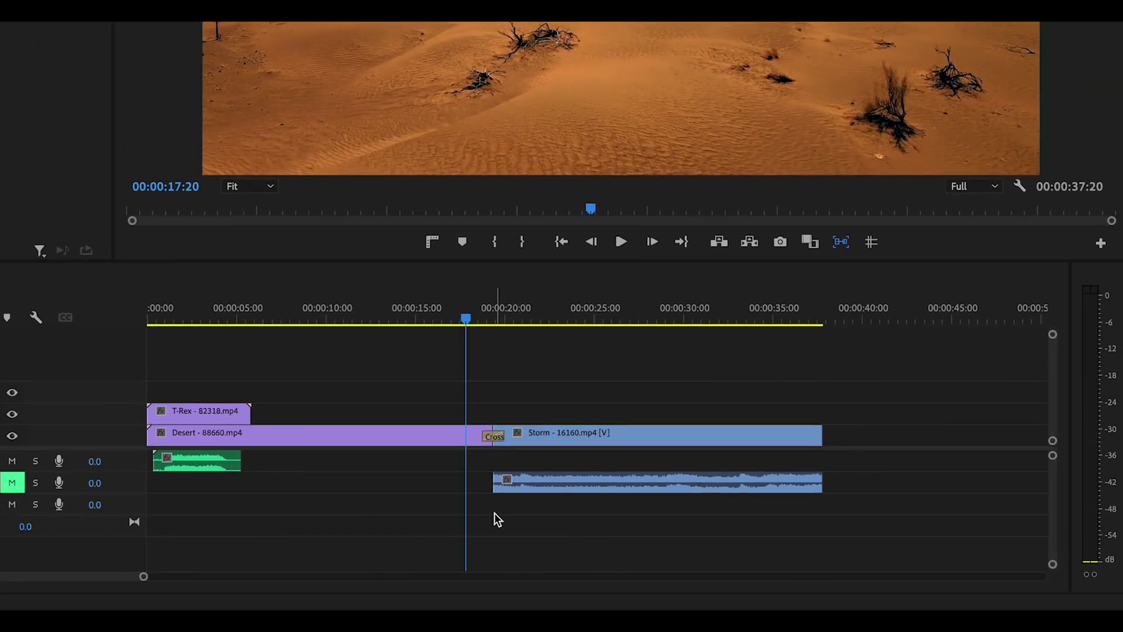
pyautogui.press('space')
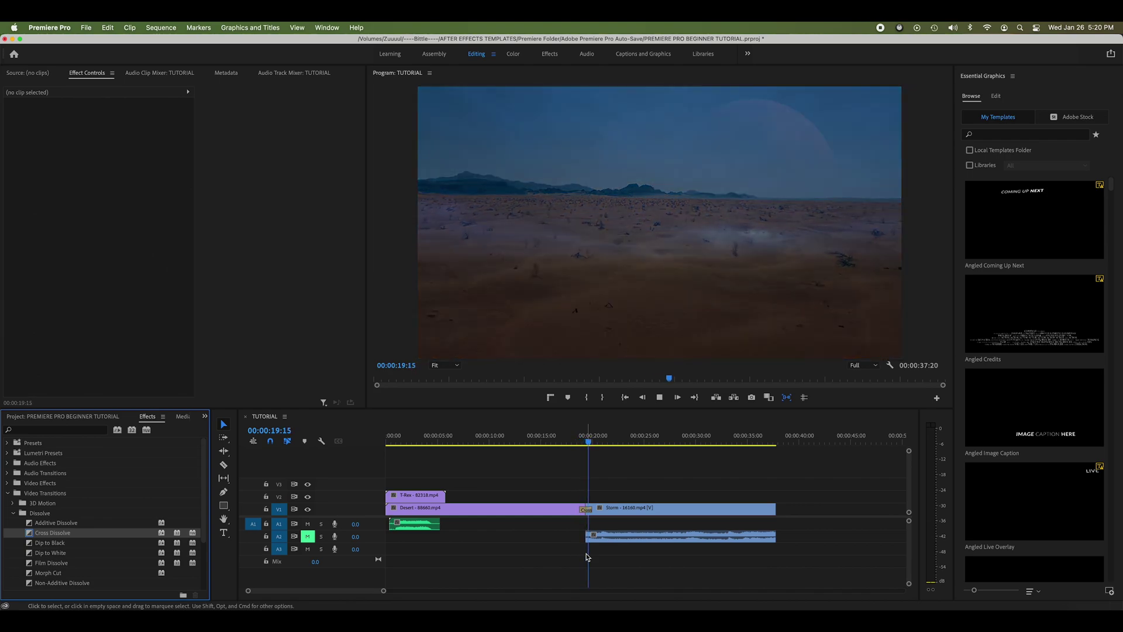
pyautogui.press('space')
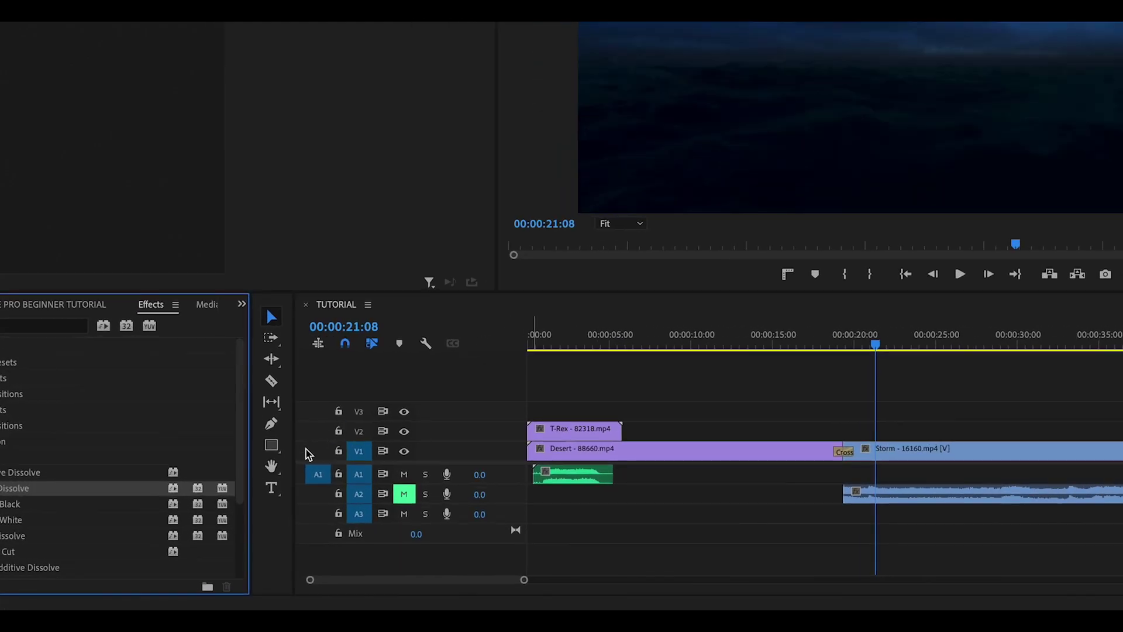
# Type a STORM text title over the storm sky in the Program monitor
pyautogui.click(271, 487)
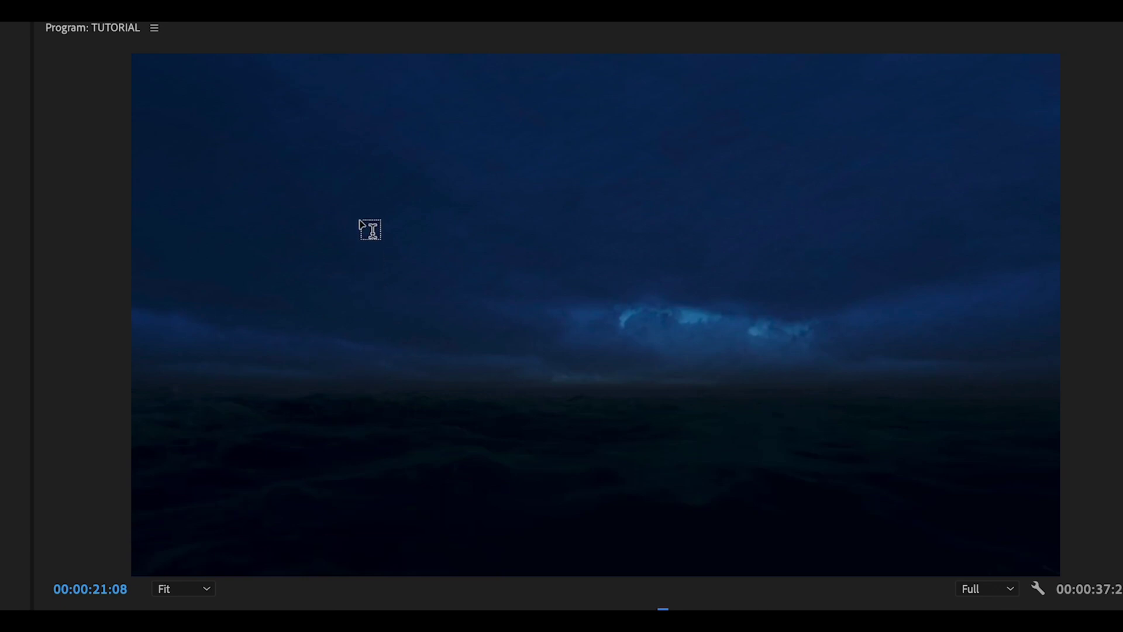
pyautogui.click(359, 222)
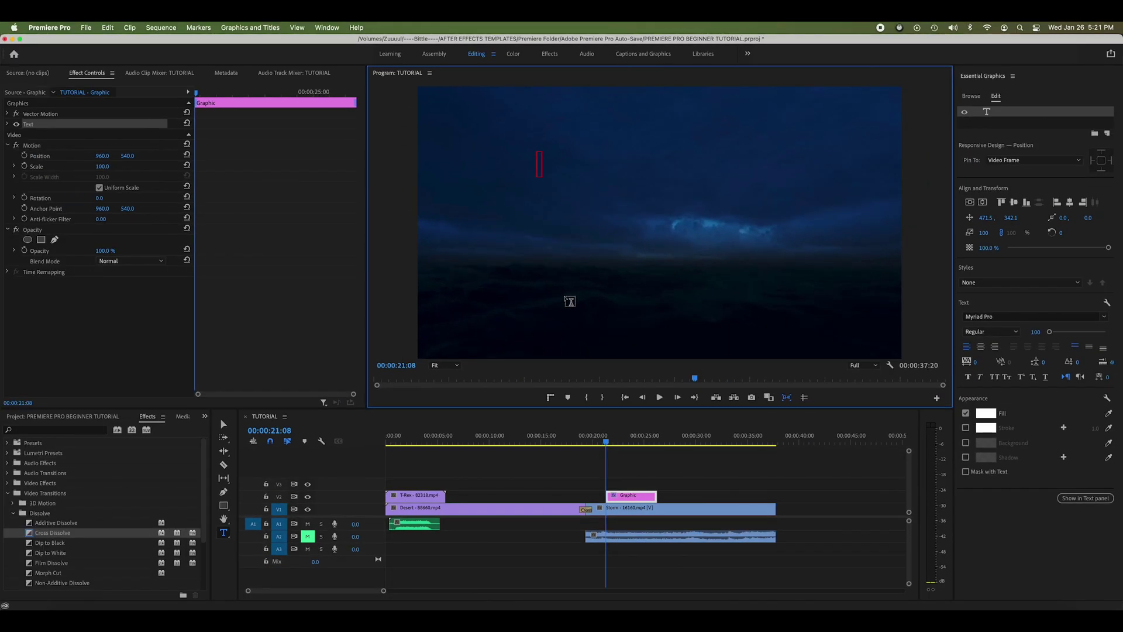
pyautogui.write('STORM')
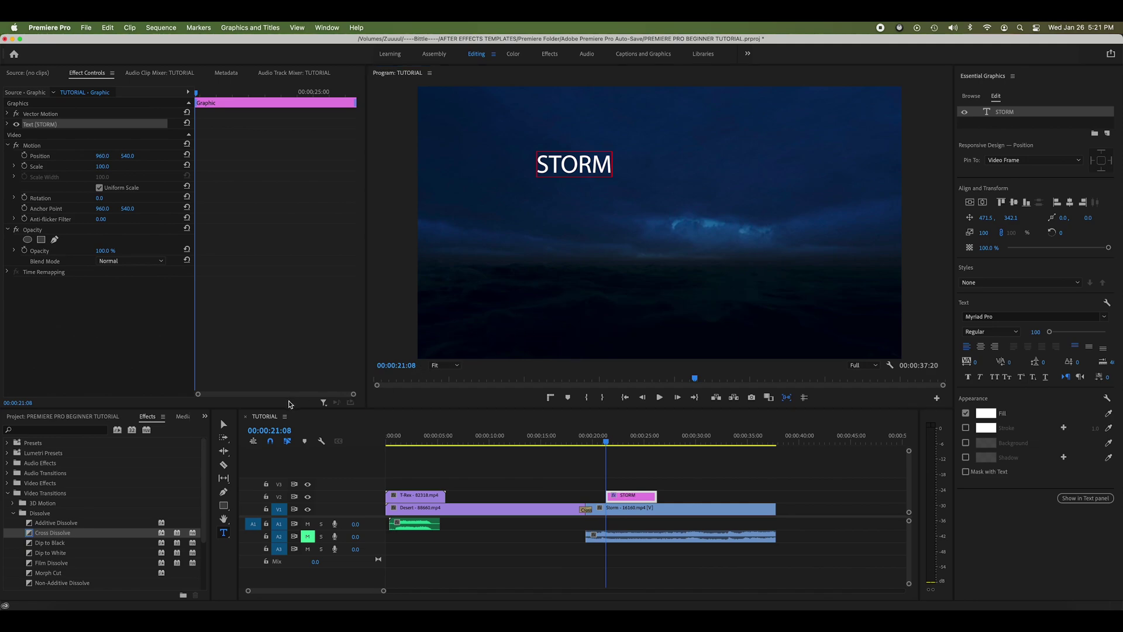
# Double the STORM title's size, shift it lower right, and start its V2 clip later
pyautogui.click(224, 425)
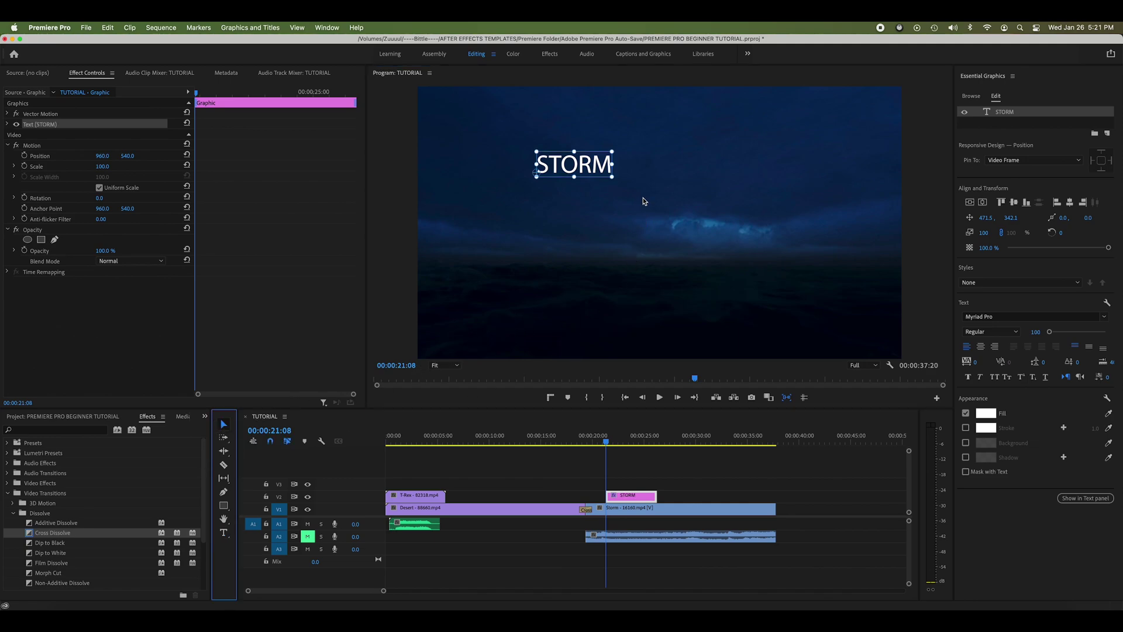
pyautogui.moveTo(612, 177); pyautogui.dragTo(680, 207)
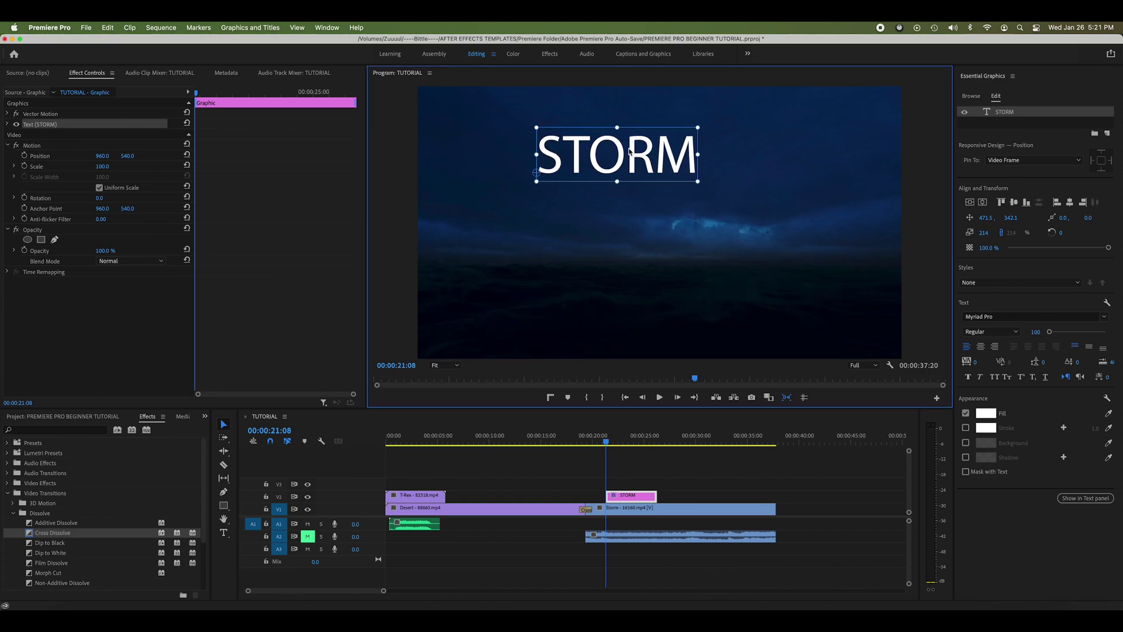
pyautogui.moveTo(629, 151); pyautogui.dragTo(671, 180)
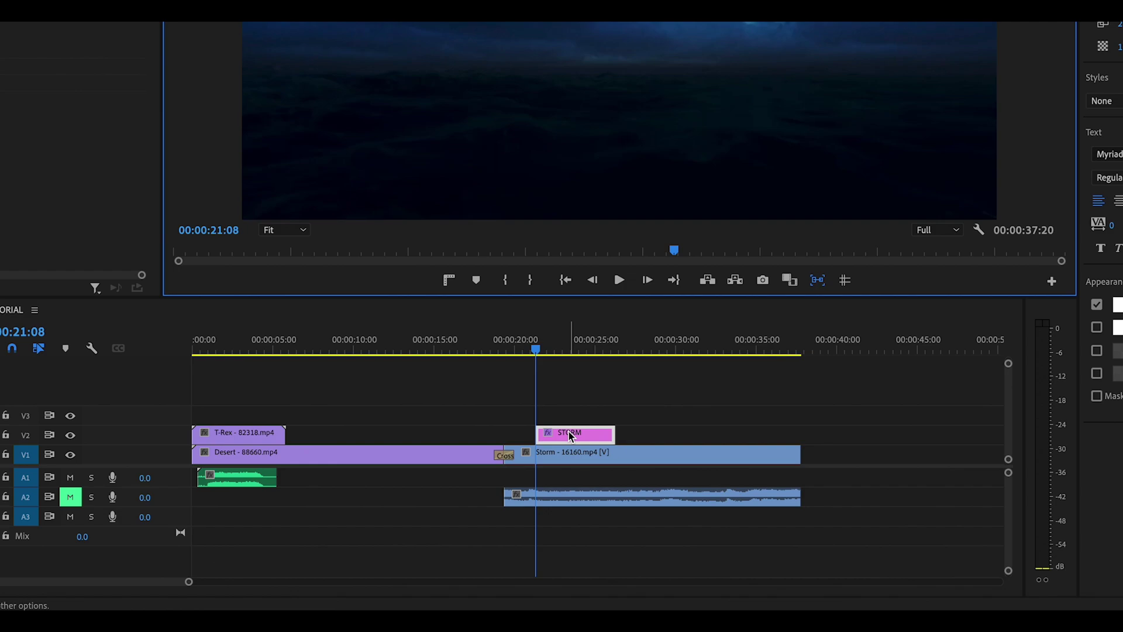
pyautogui.moveTo(568, 430); pyautogui.dragTo(610, 449)
pyautogui.click(555, 362)
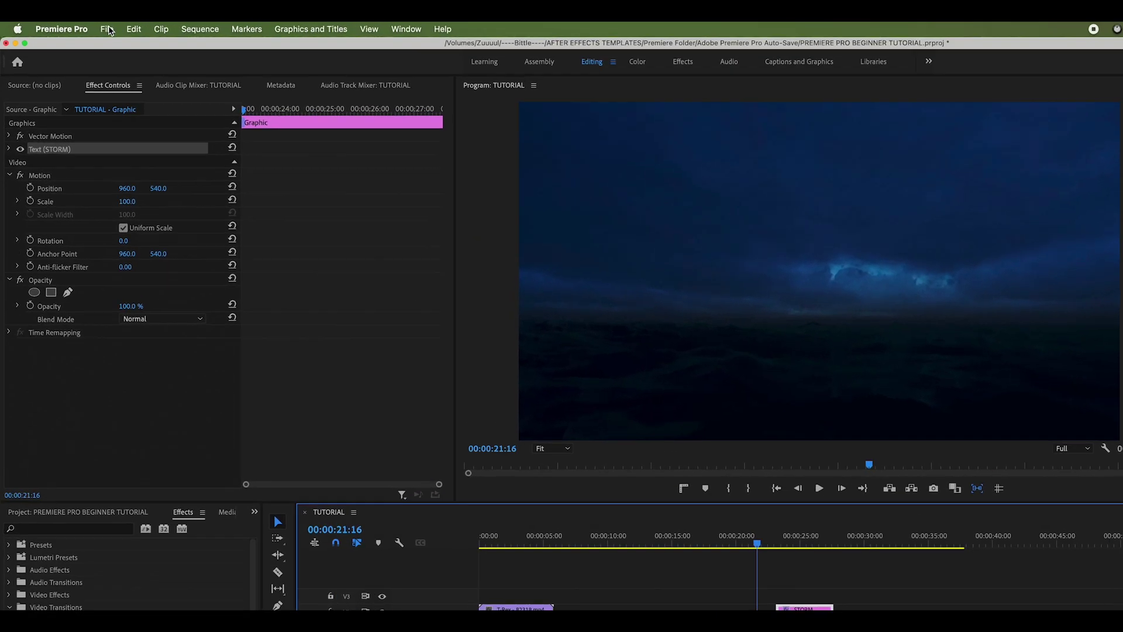
# Open the Export Settings dialog through File > Export > Media
pyautogui.click(108, 29)
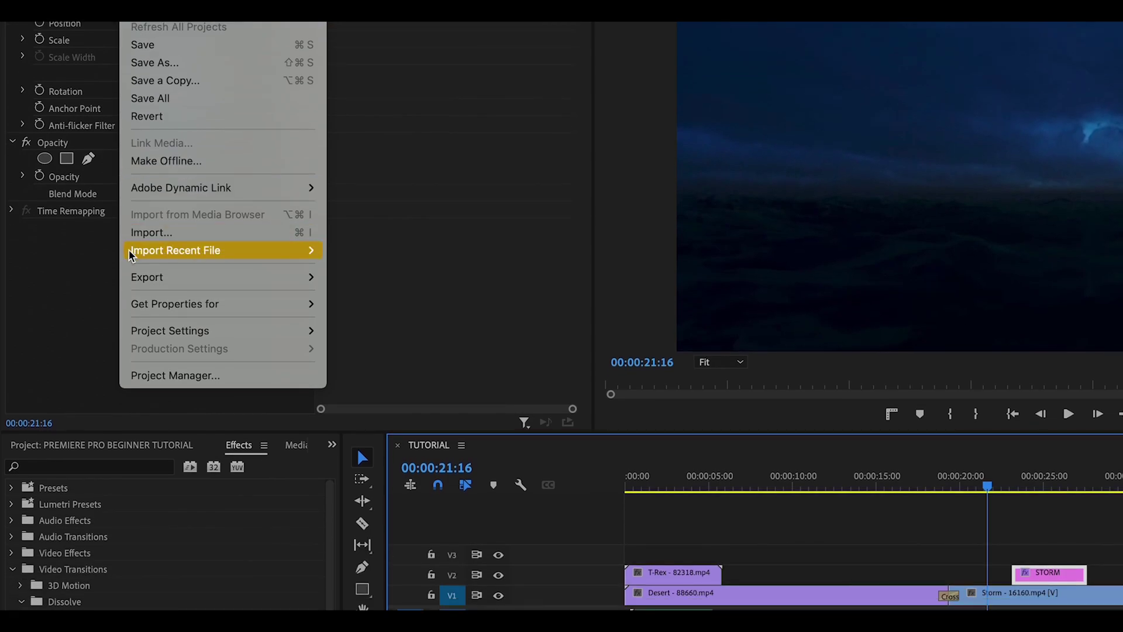
pyautogui.moveTo(145, 323)
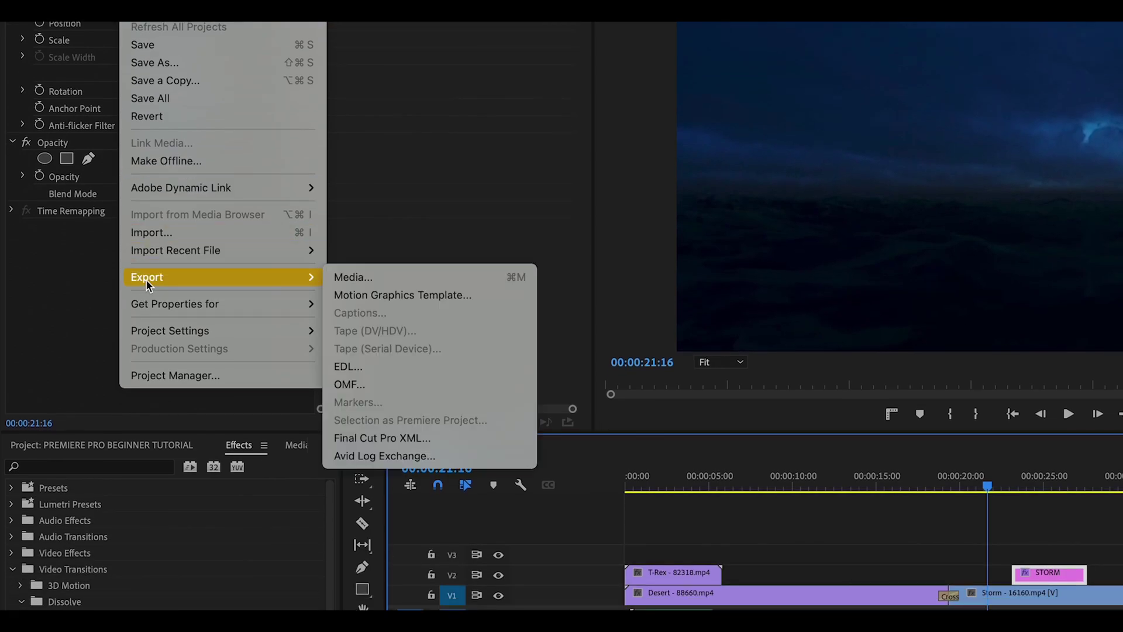
pyautogui.click(373, 276)
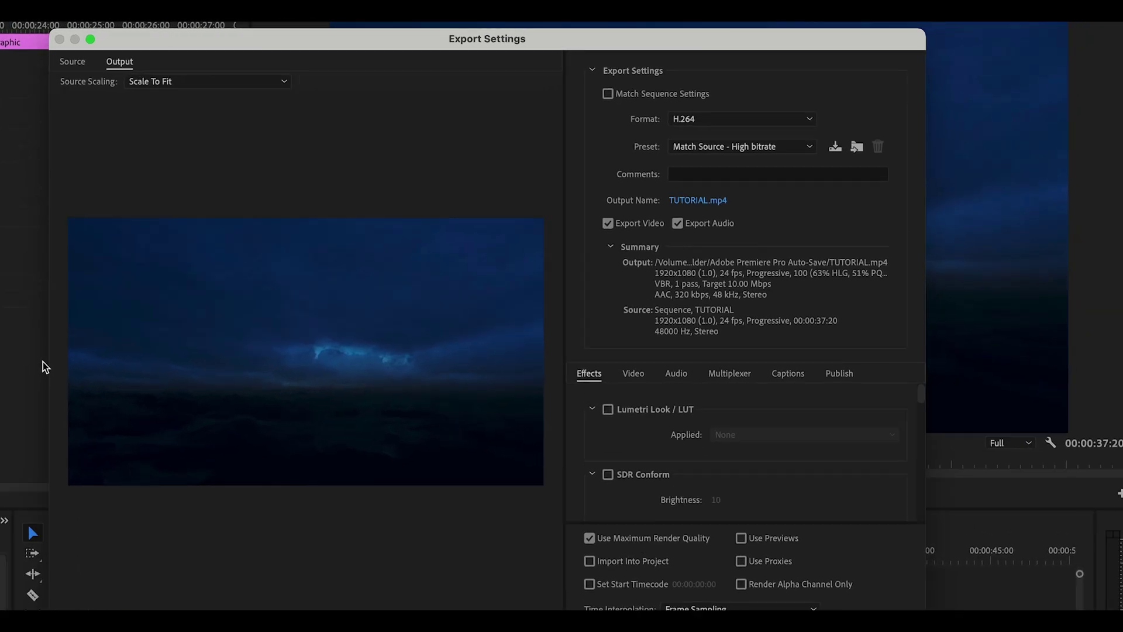
# Keep H.264 format, pick the YouTube 1080p Full HD preset, and open the Output Name dialog
pyautogui.click(655, 149)
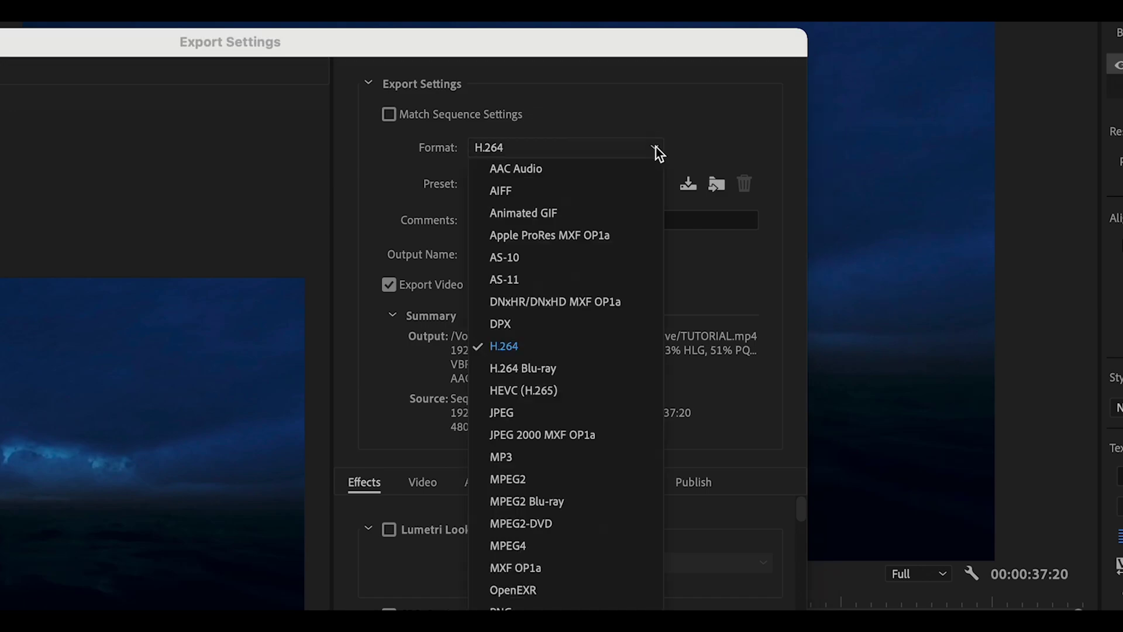
pyautogui.click(511, 345)
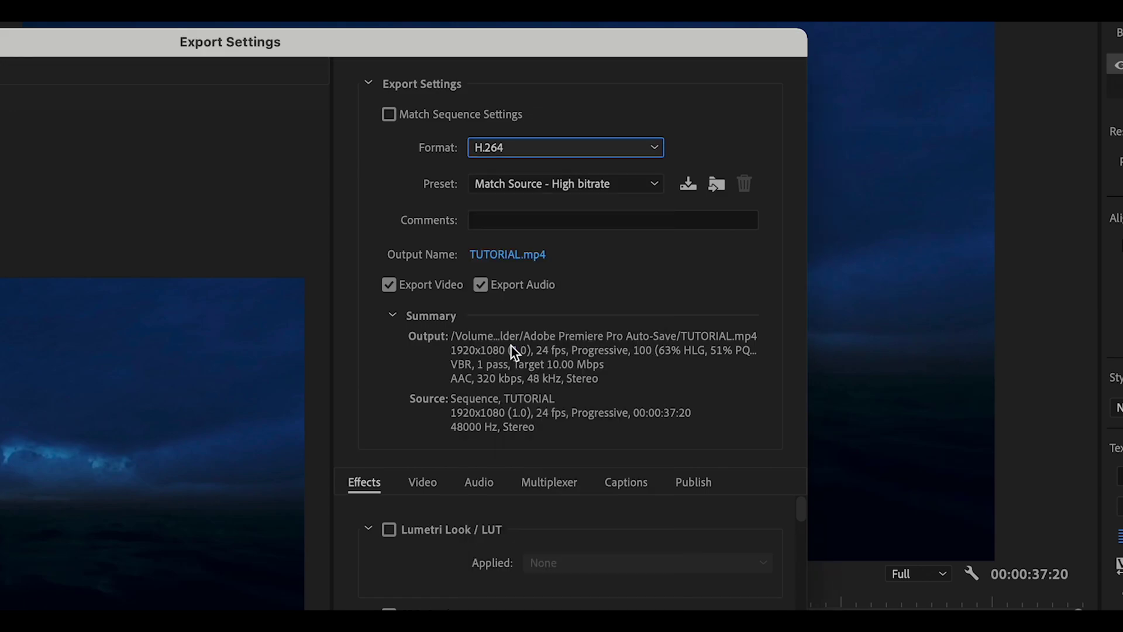
pyautogui.click(655, 185)
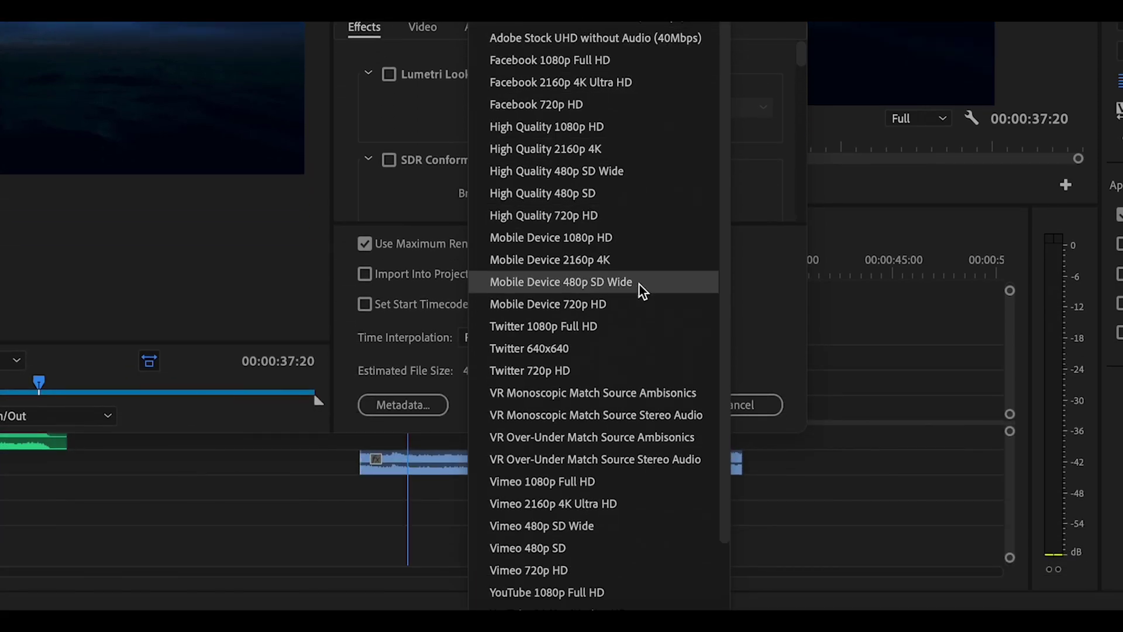
pyautogui.scroll(-3, 627, 381)
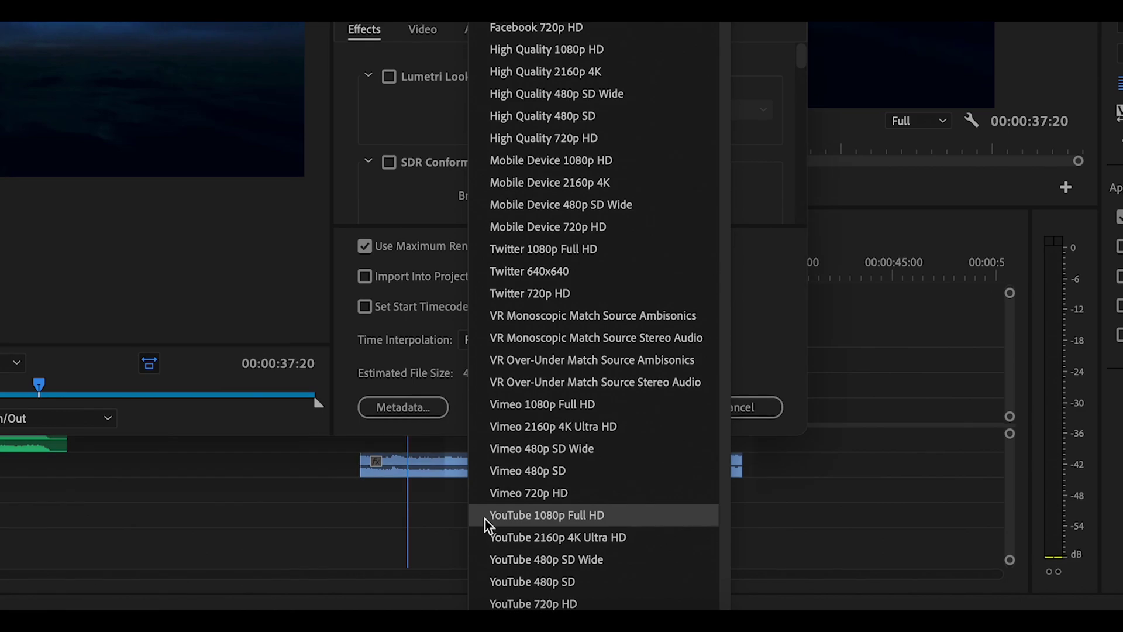
pyautogui.click(486, 517)
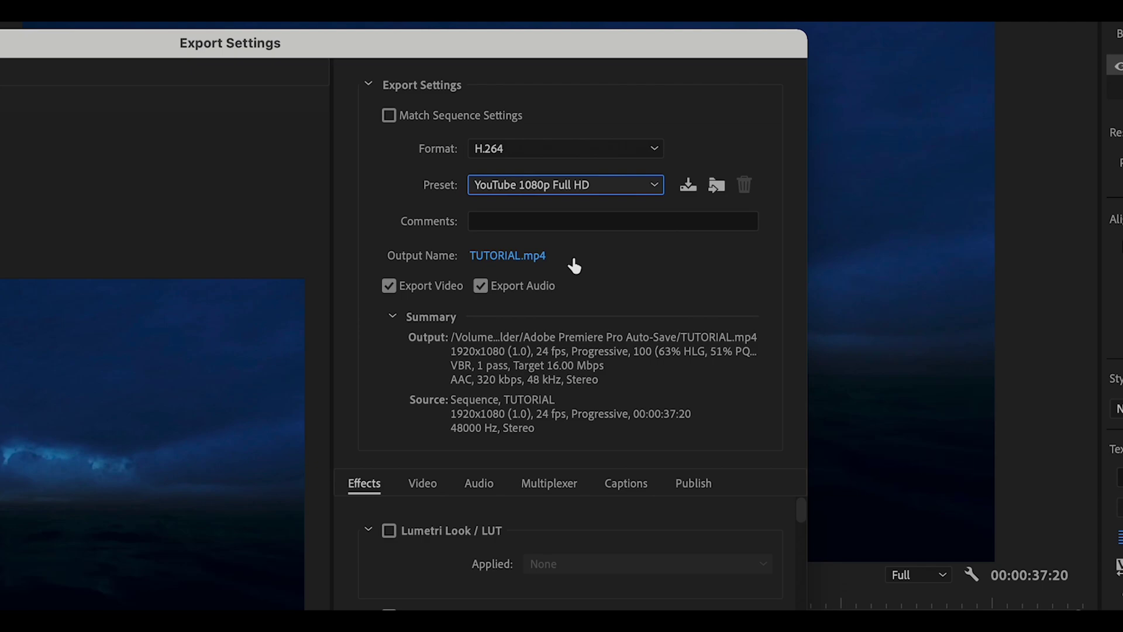
pyautogui.click(498, 255)
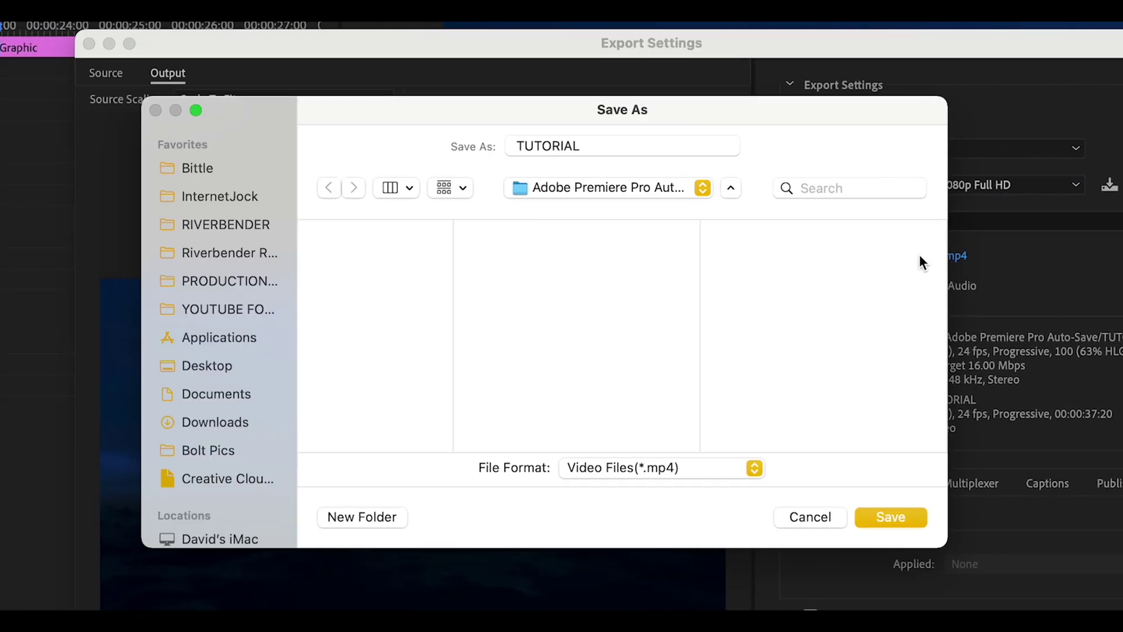
# Save the output as TUTORIAL BEGINNER and export the sequence
pyautogui.click(594, 146)
pyautogui.write('BEGINNER')
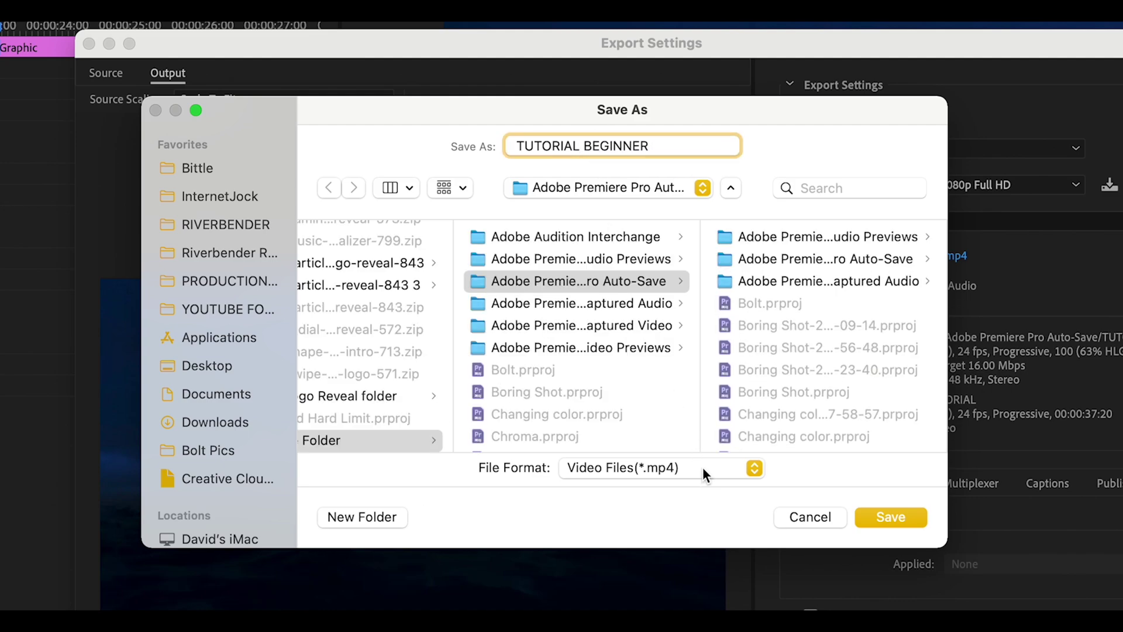
pyautogui.click(895, 517)
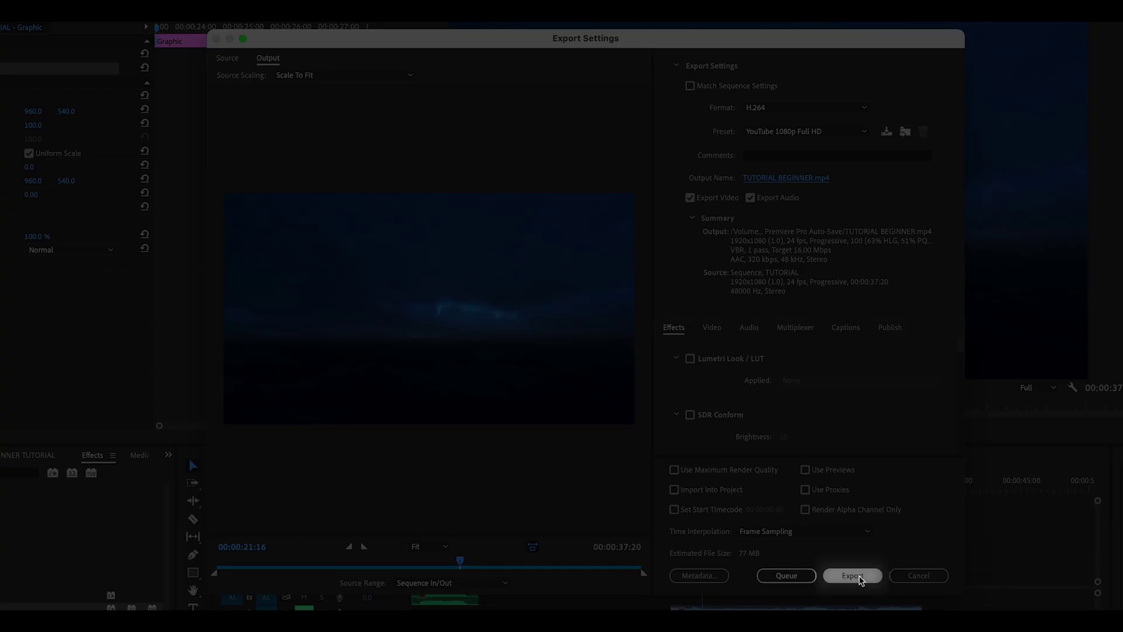
pyautogui.click(859, 577)
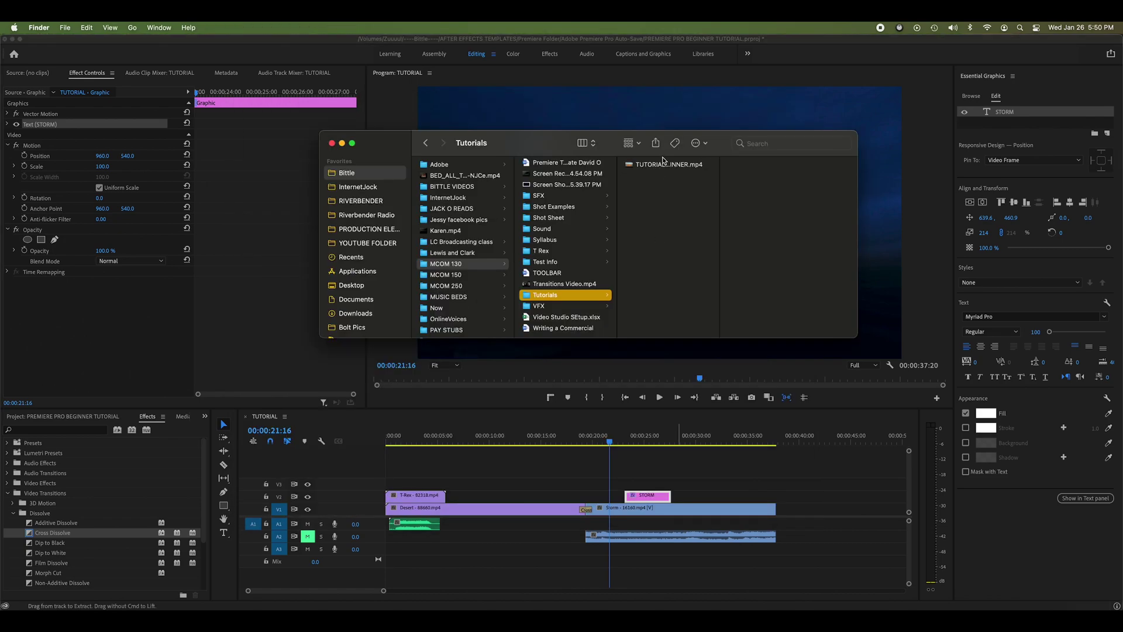
# Play TUTORIAL BEGINNER.mp4 from the Tutorials folder in QuickTime Player
pyautogui.doubleClick(662, 167)
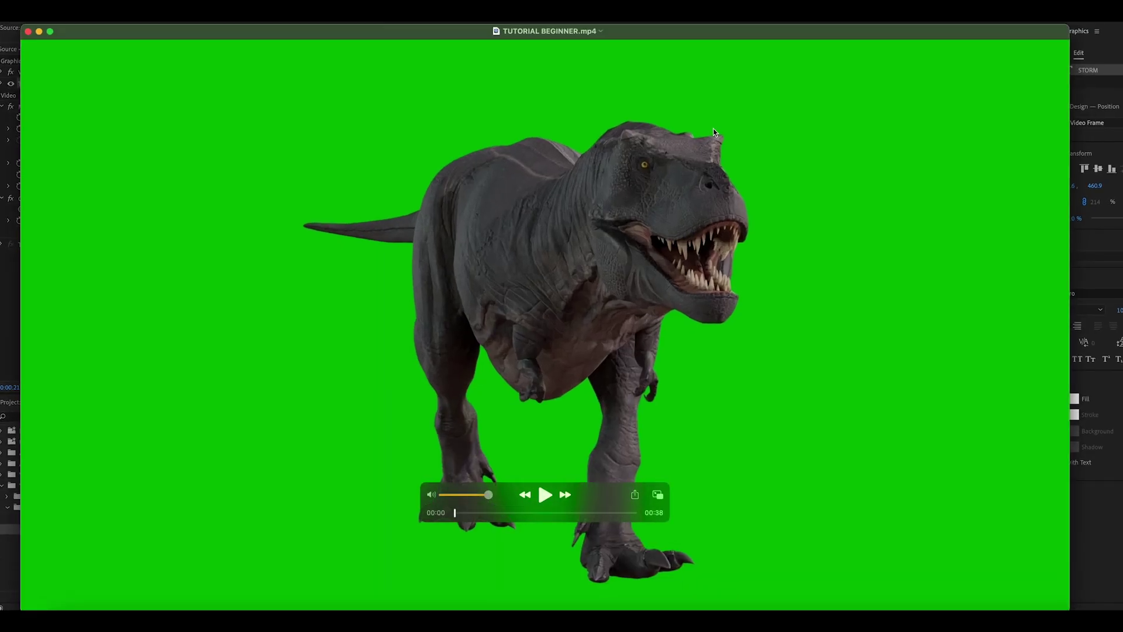
pyautogui.press('space')
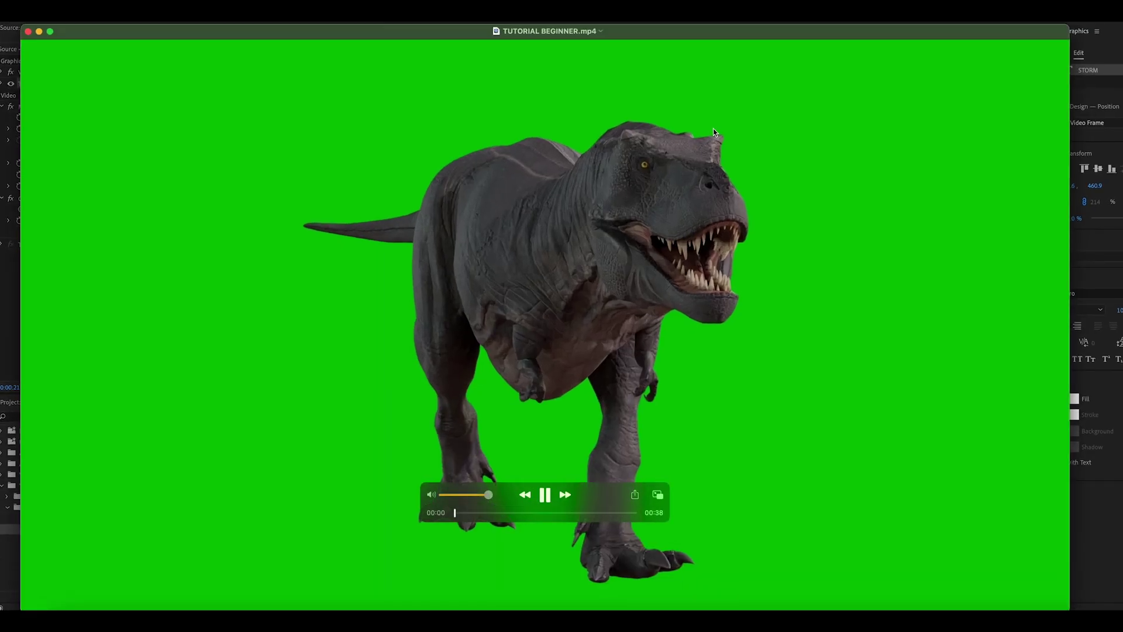